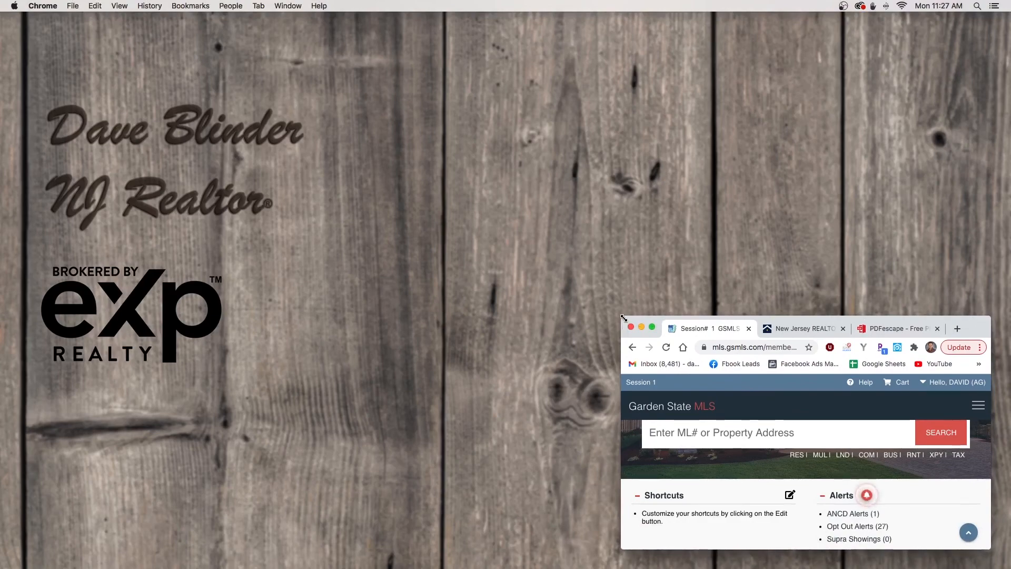
Enlarge the Chrome window to full screen and open the Forms site from the Garden State MLS footer
left_click_drag(623, 318, 13, 22)
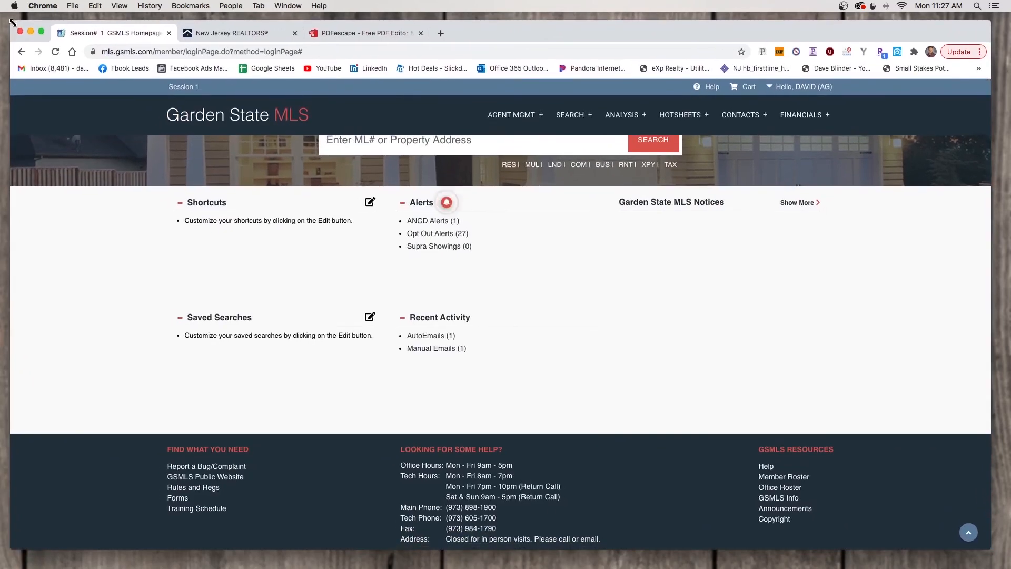
scroll(92, 148, "up", 3)
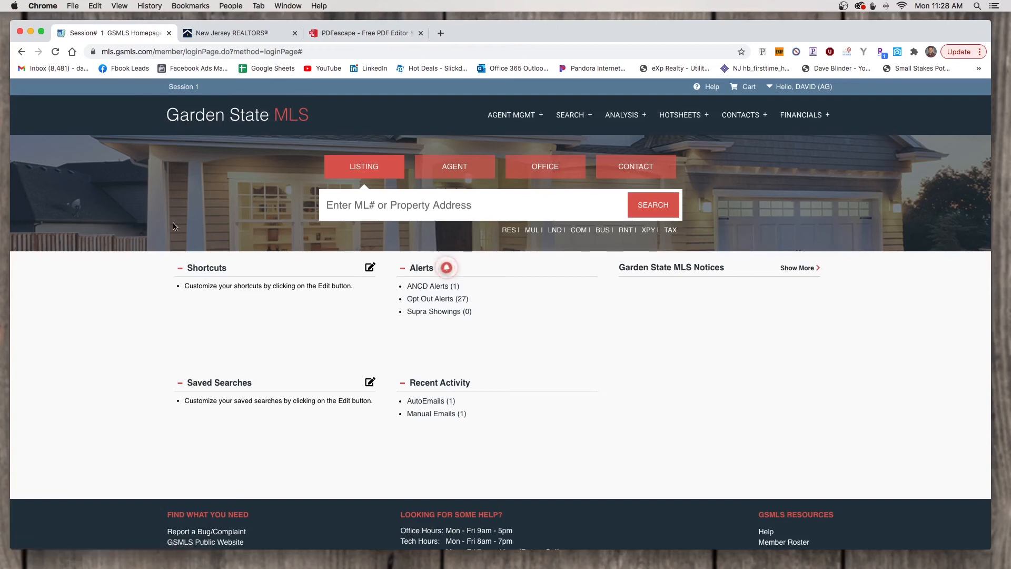
scroll(171, 382, "down", 3)
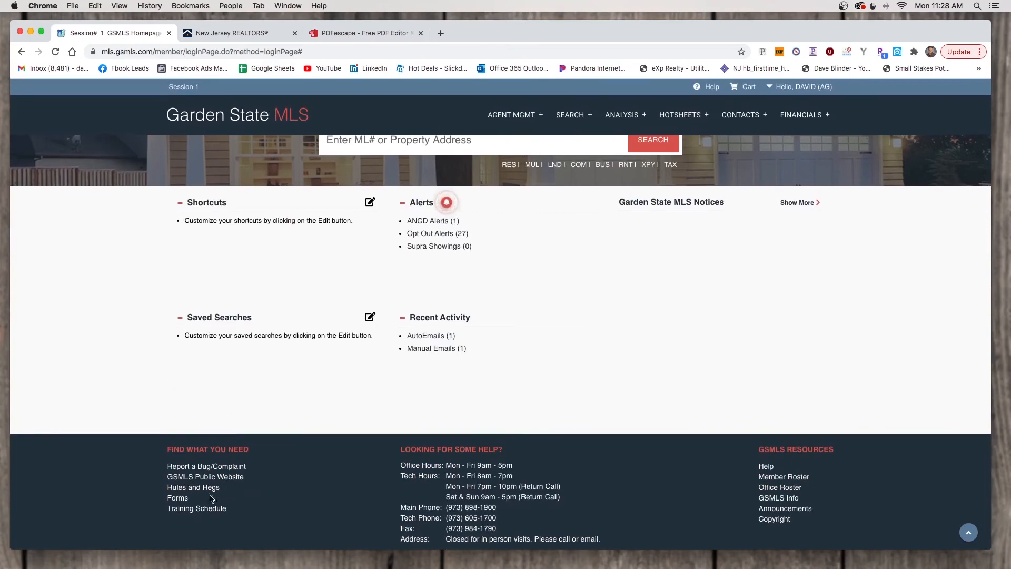
left_click(177, 498)
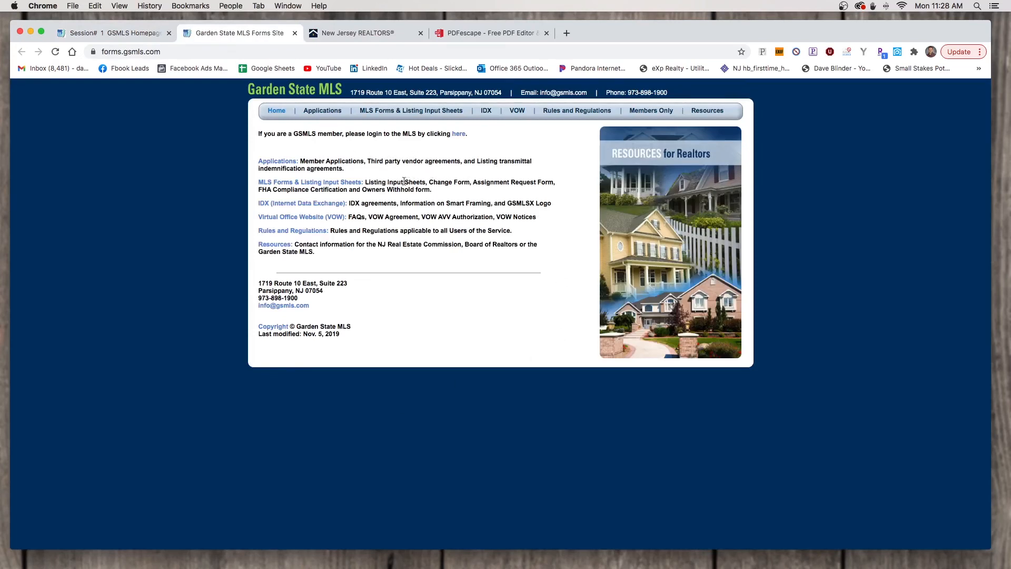
Go to the MLS Forms & Listing Input Sheets page
left_click(351, 183)
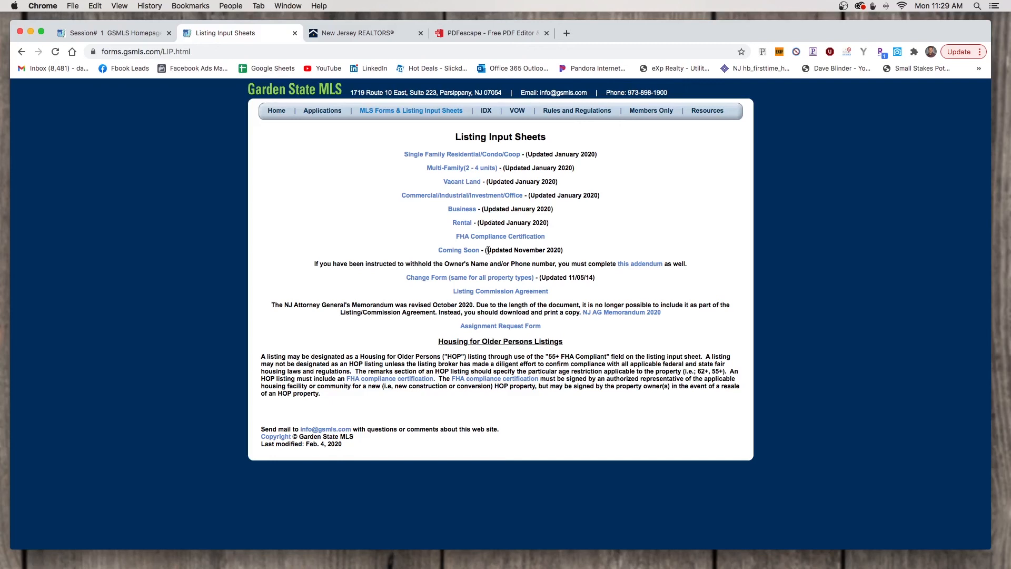
Open the Single Family Residential/Condo/Coop sheet (RES.pdf) in a new tab and scroll through it
right_click(419, 156)
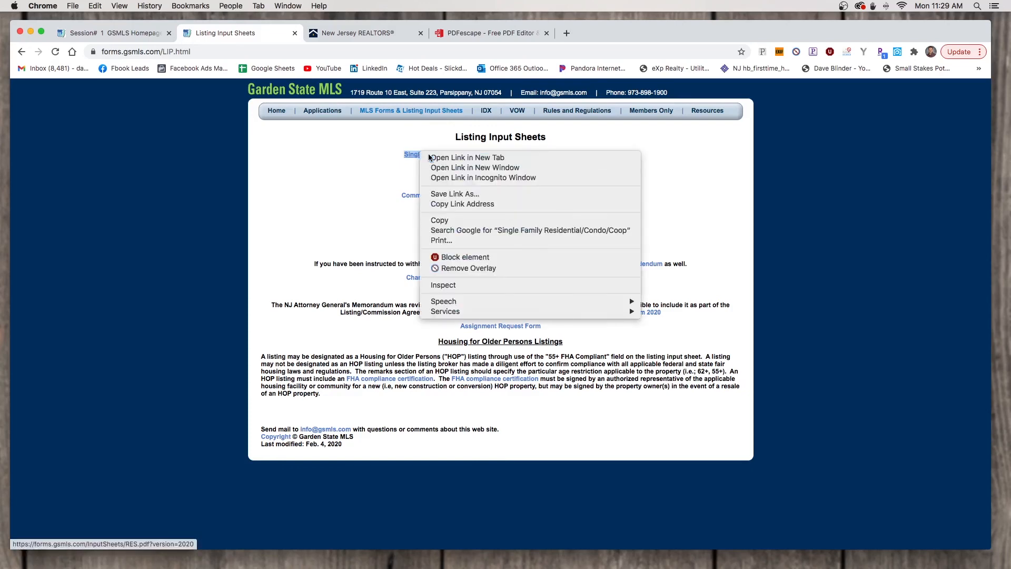
left_click(429, 157)
left_click(340, 32)
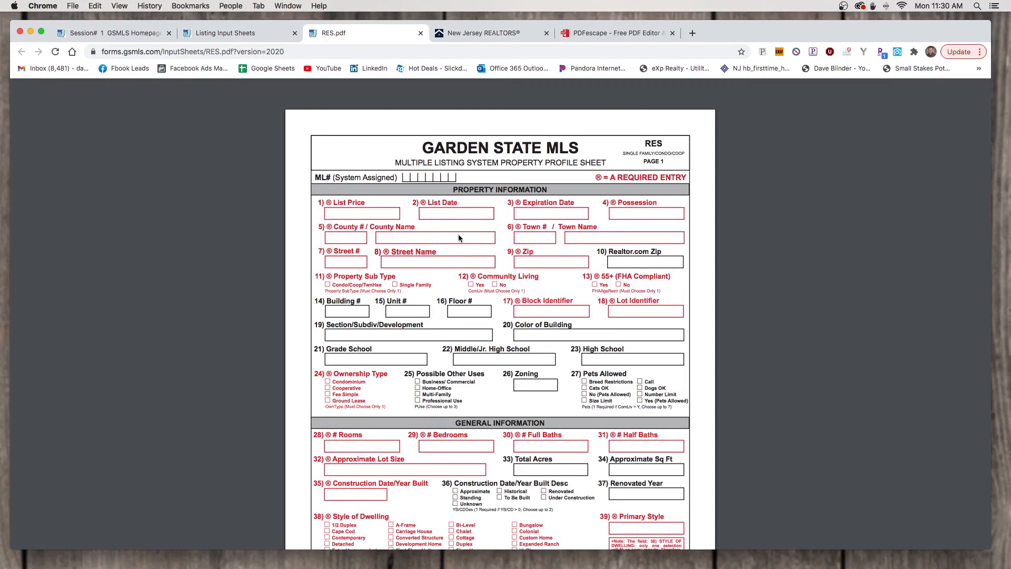
scroll(458, 238, "down", 3)
scroll(458, 237, "down", 4)
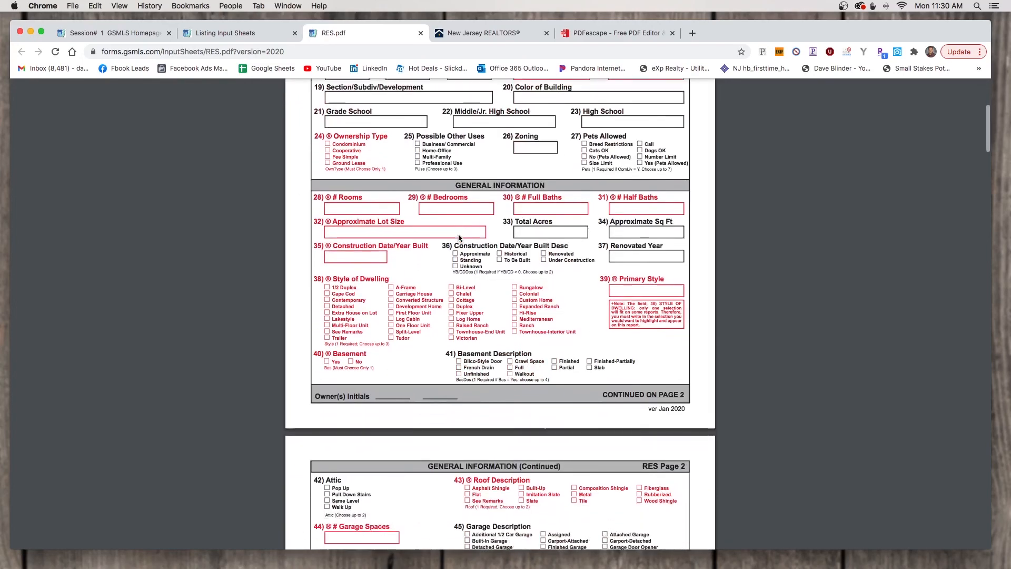
scroll(458, 237, "down", 5)
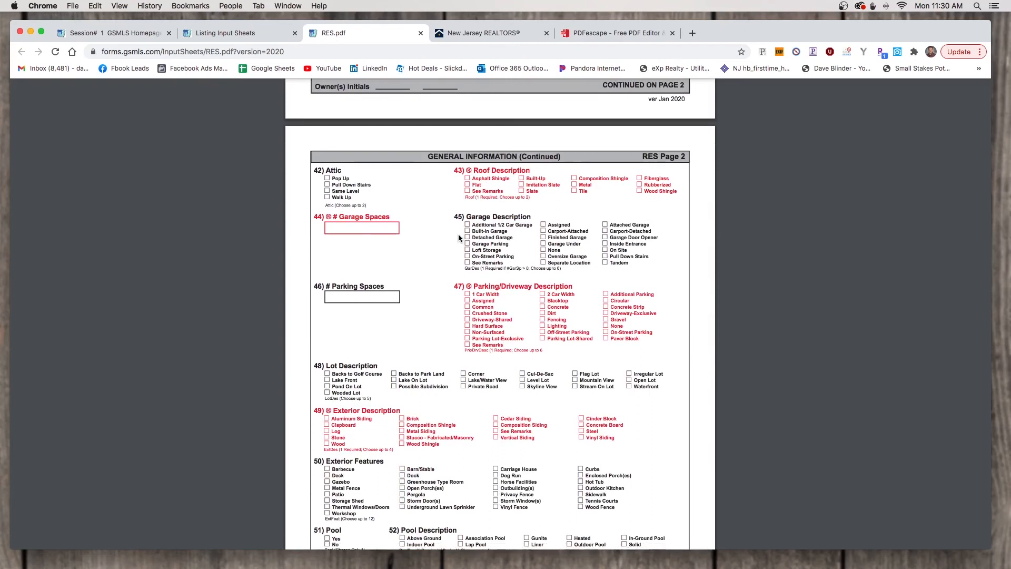
scroll(499, 333, "down", 5)
scroll(499, 333, "up", 14)
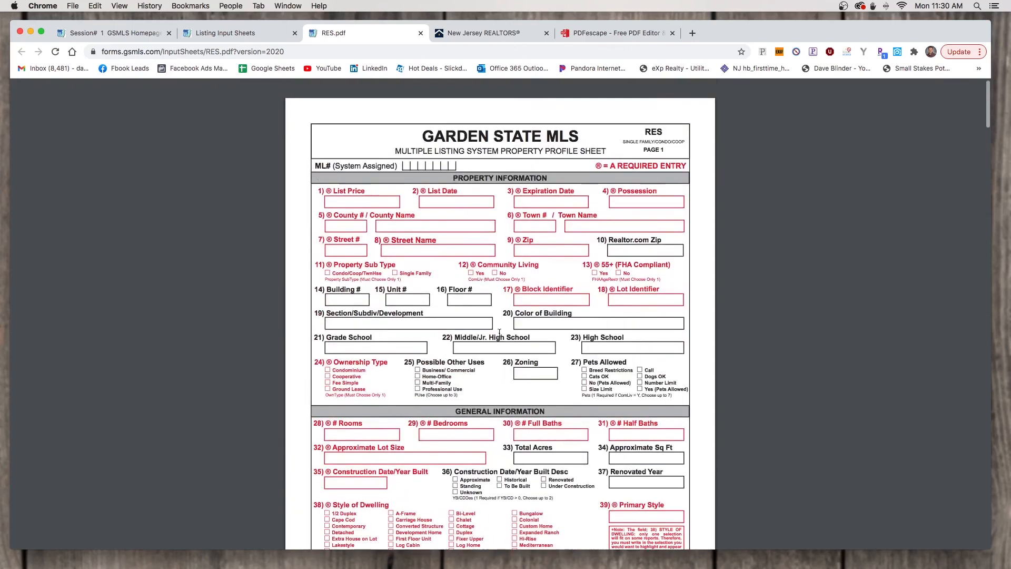
scroll(563, 331, "up", 1)
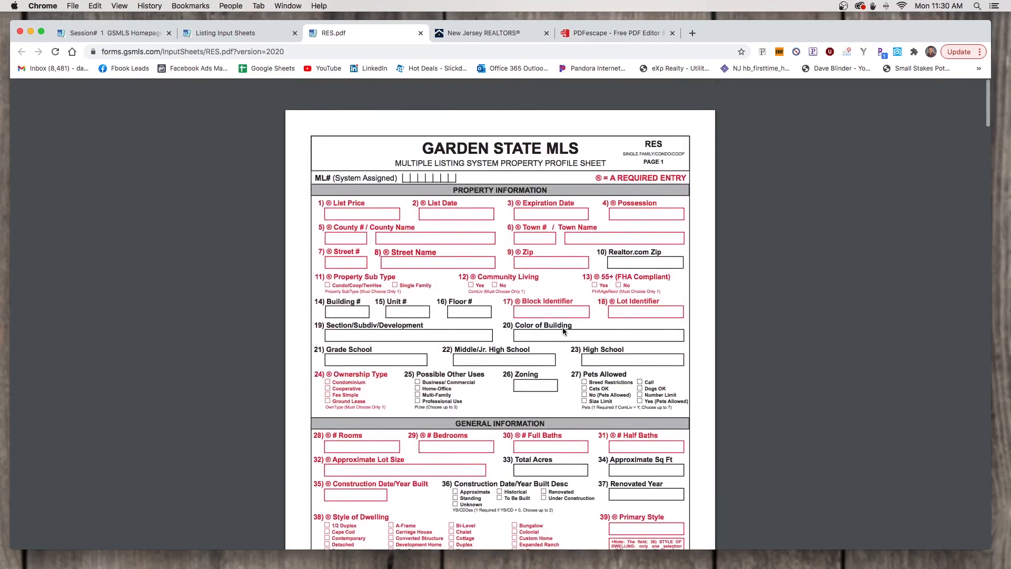
Check the PDFescape and New Jersey REALTORS tabs, then return to Listing Input Sheets
mouse_move(637, 101)
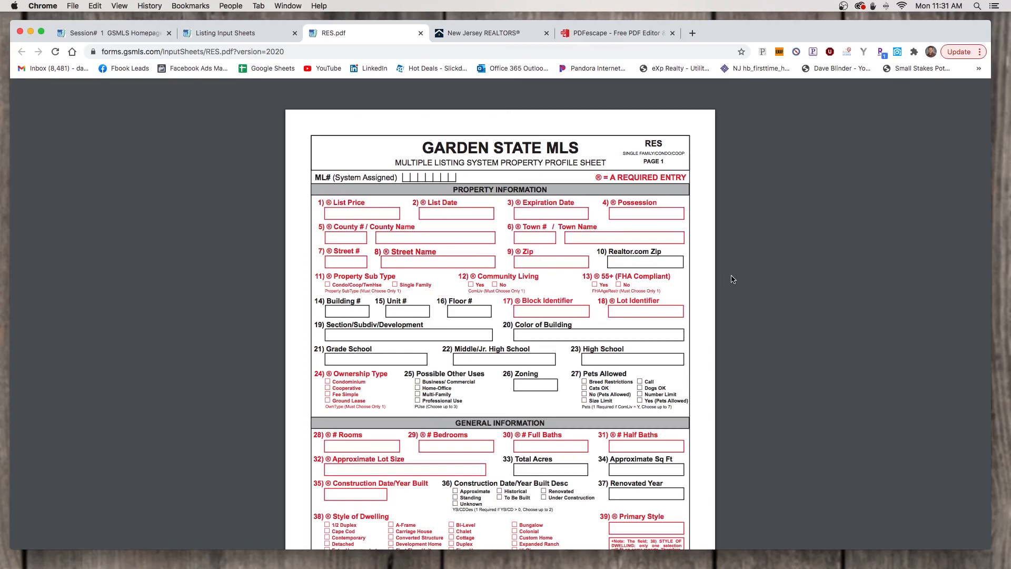
left_click(585, 33)
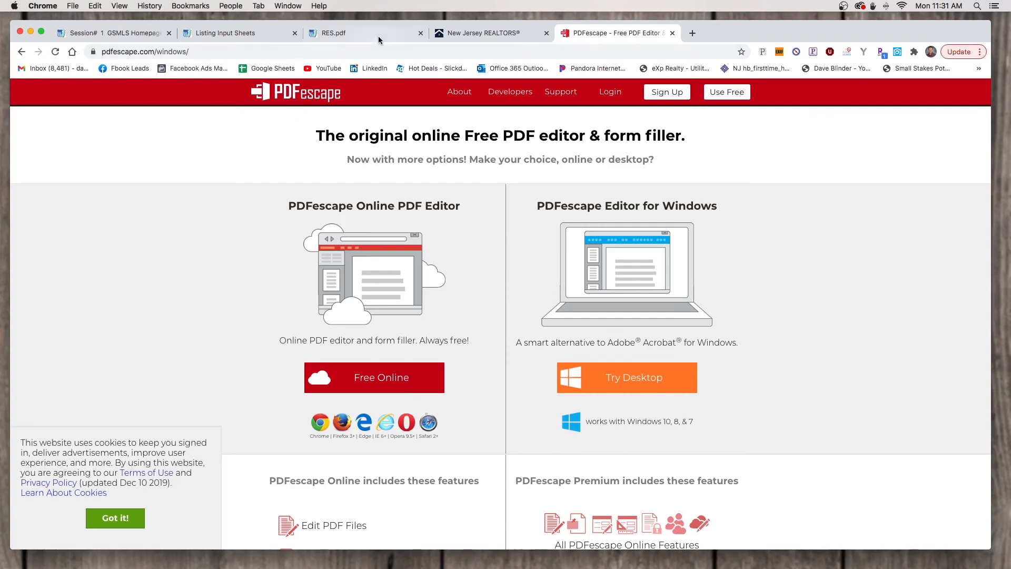
left_click(456, 36)
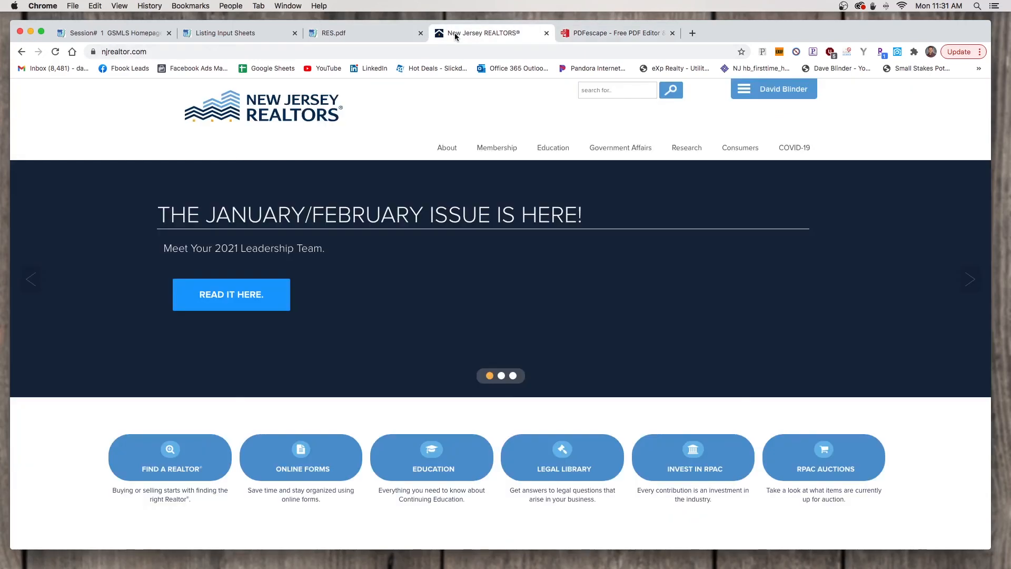
left_click(344, 33)
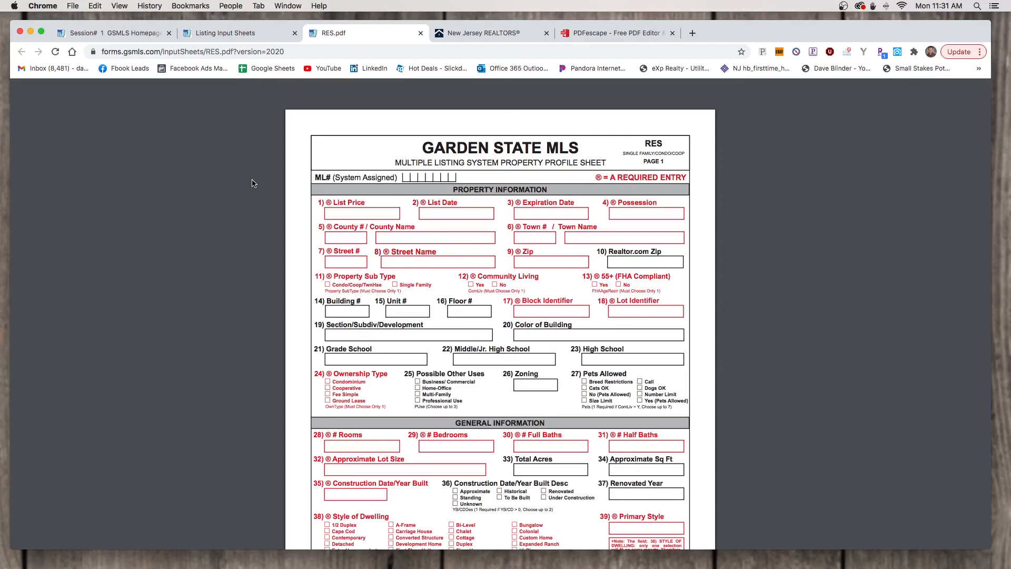
left_click(203, 34)
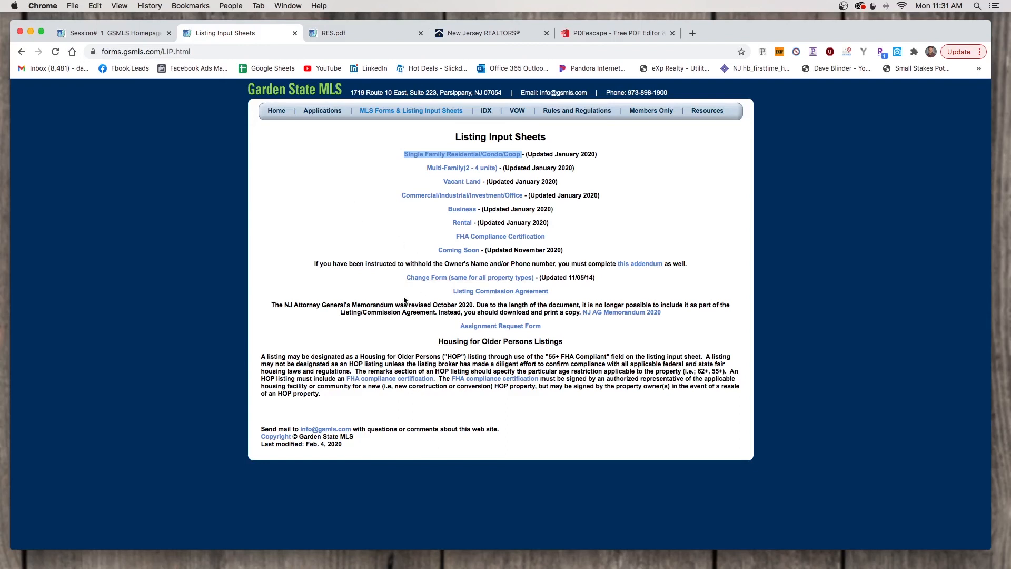
Open the Listing Commission Agreement in a new tab and review both of its pages
right_click(466, 292)
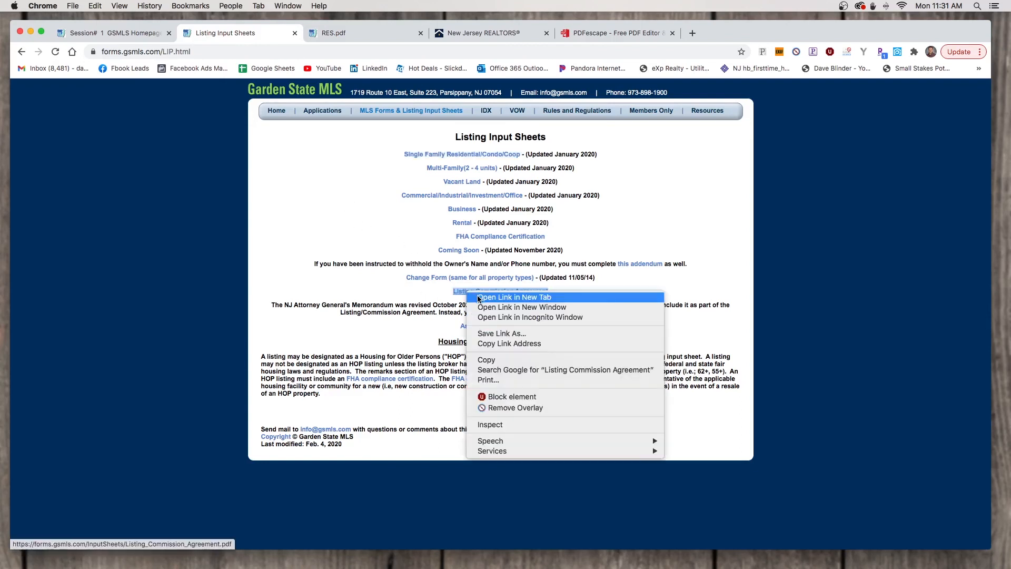
left_click(514, 298)
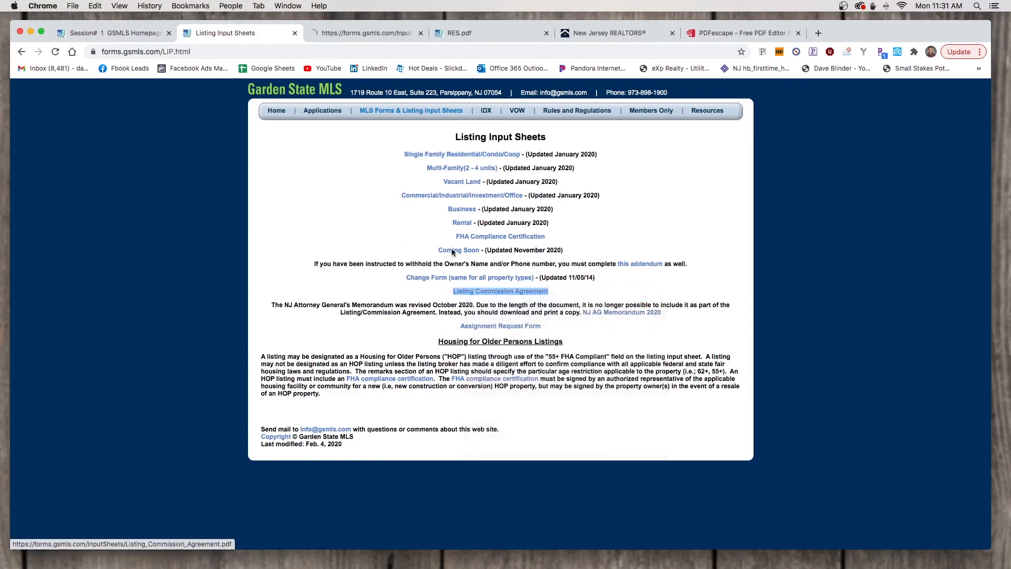
left_click(334, 30)
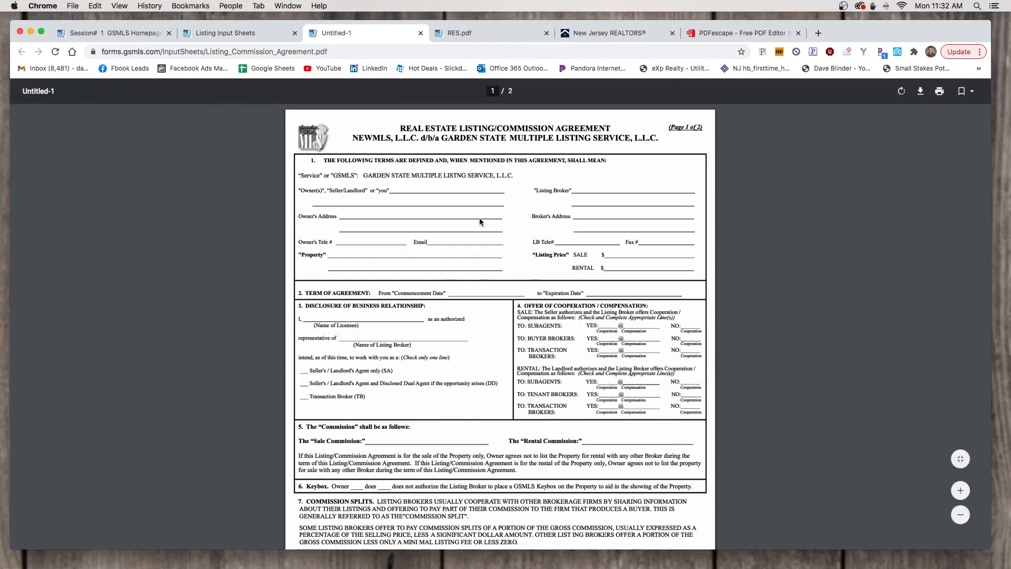
scroll(479, 221, "down", 5)
scroll(479, 218, "down", 15)
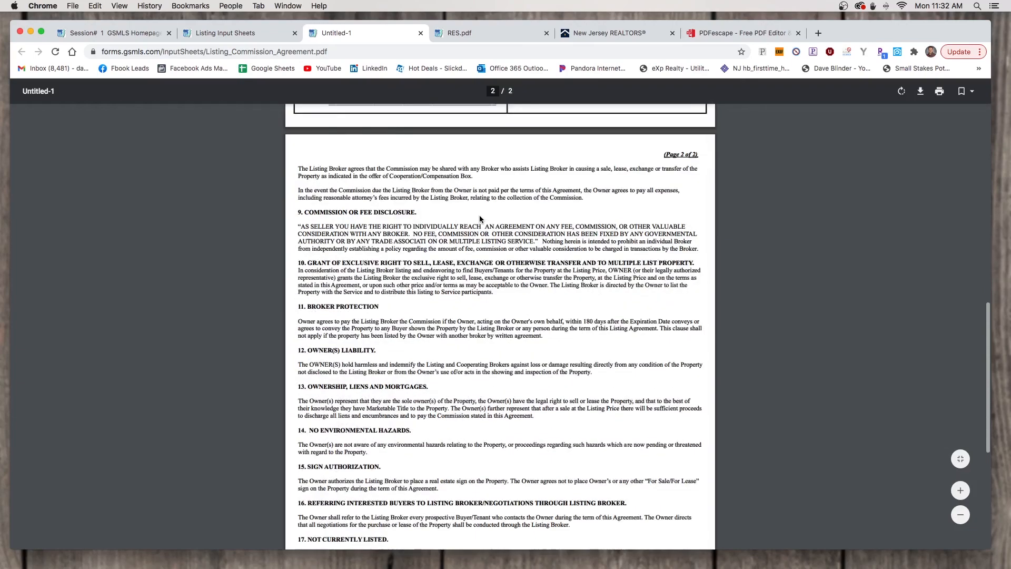
scroll(479, 219, "up", 6)
scroll(479, 218, "up", 4)
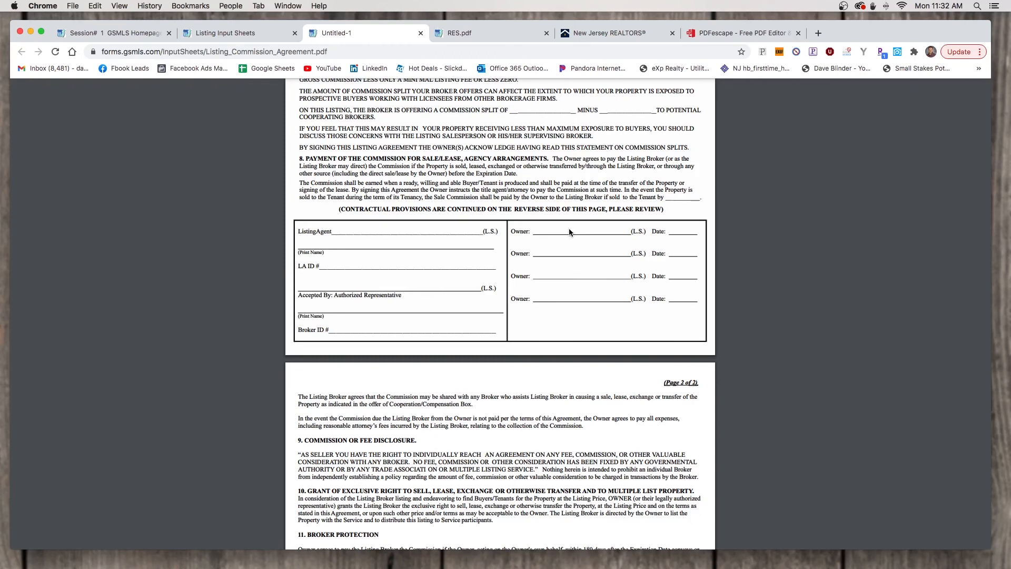
scroll(569, 232, "up", 10)
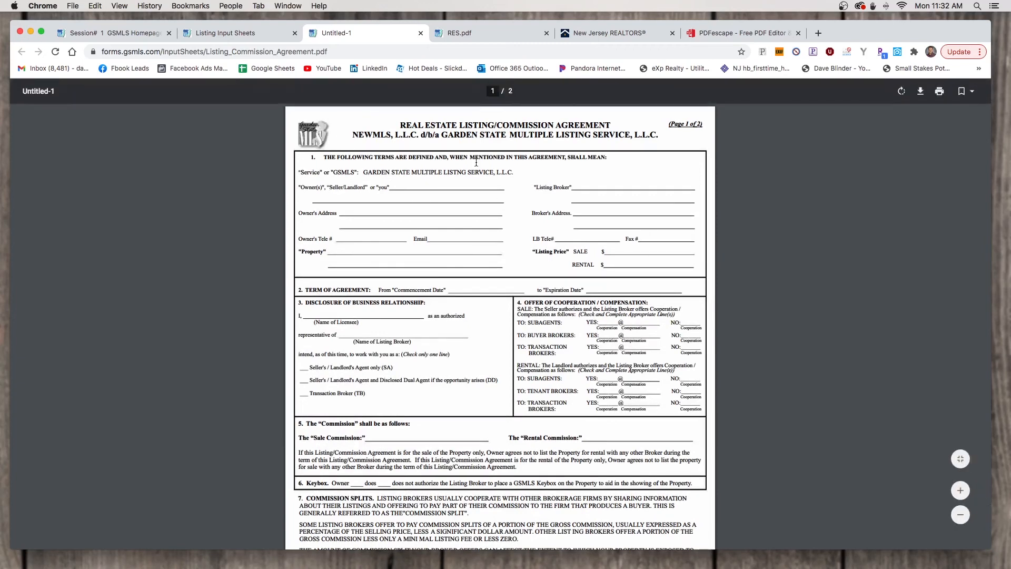
left_click(227, 35)
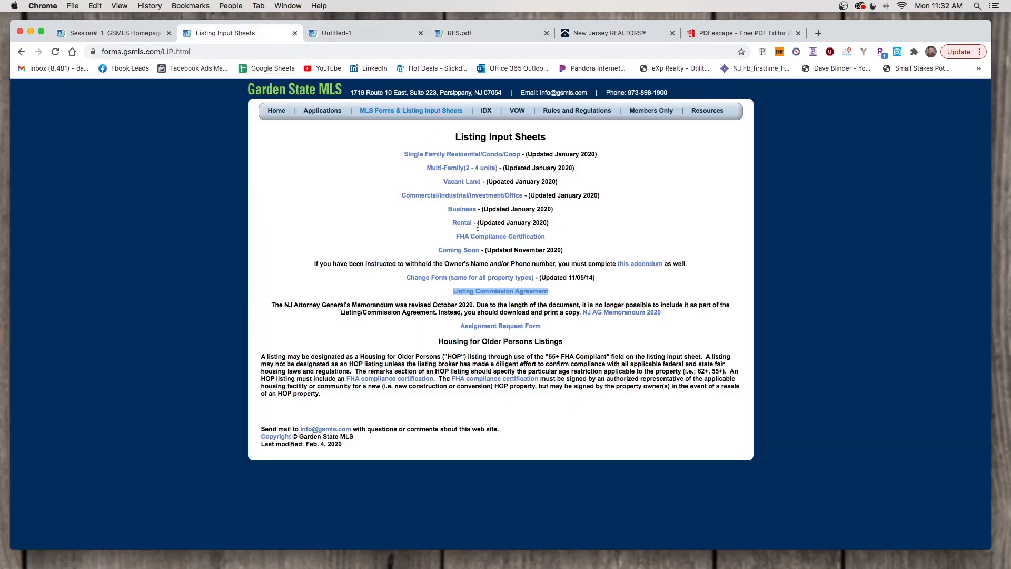
right_click(469, 247)
left_click(510, 253)
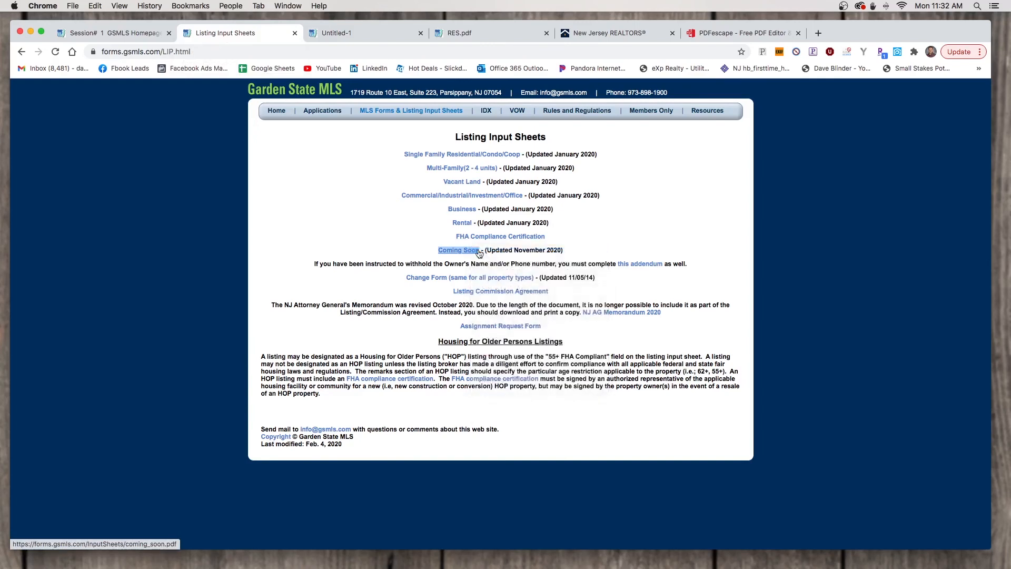
left_click_drag(492, 30, 374, 42)
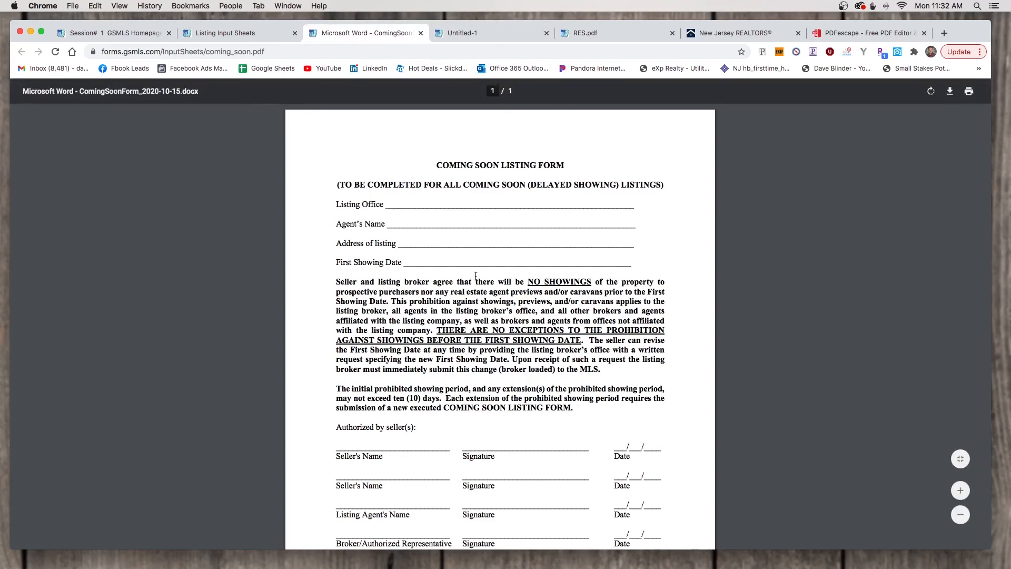
scroll(476, 275, "down", 1)
scroll(476, 274, "down", 4)
scroll(495, 257, "up", 5)
From the New Jersey REALTORS Online Forms page, log in to zipForm Plus
left_click(710, 36)
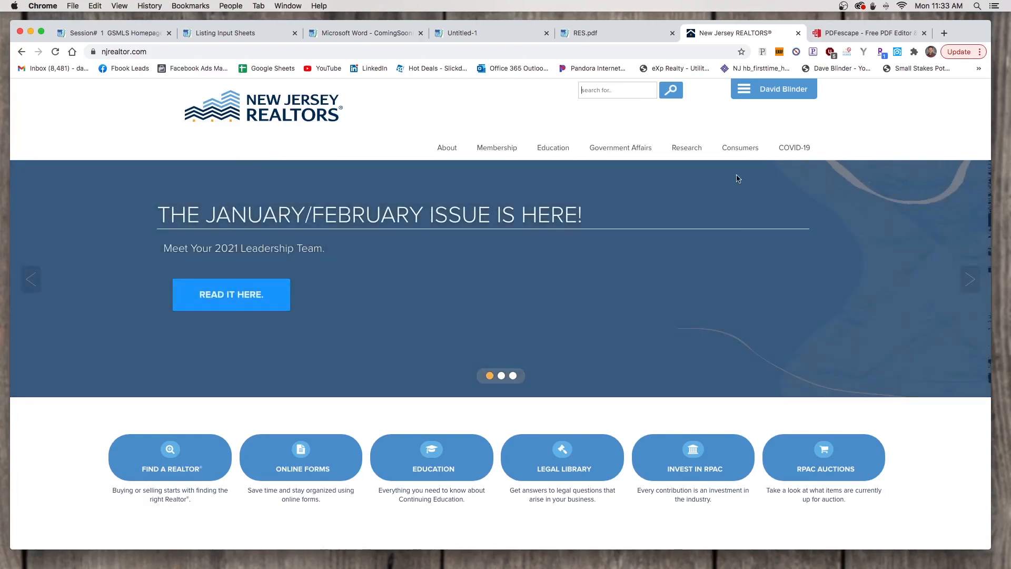
left_click(331, 464)
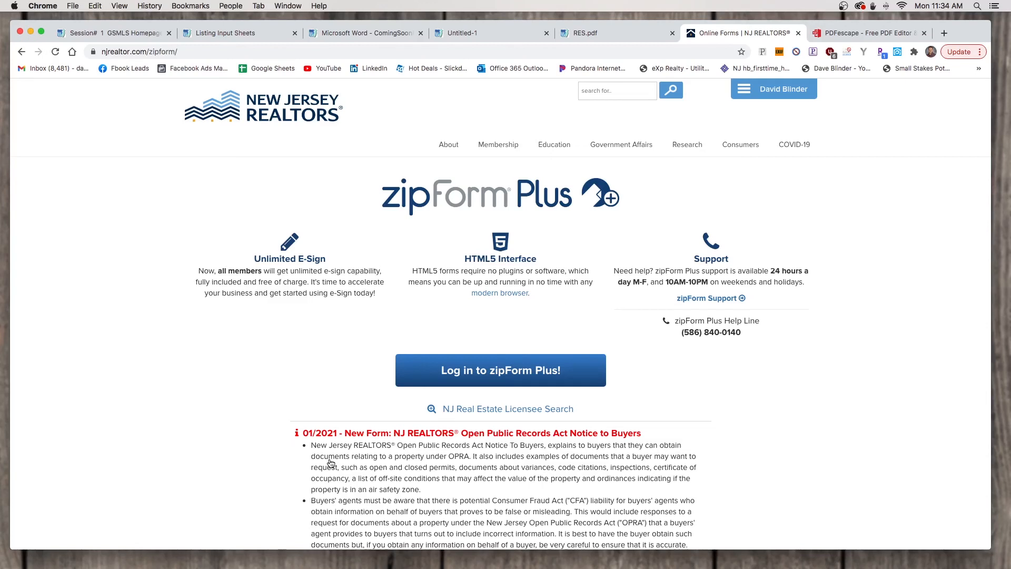
left_click(450, 387)
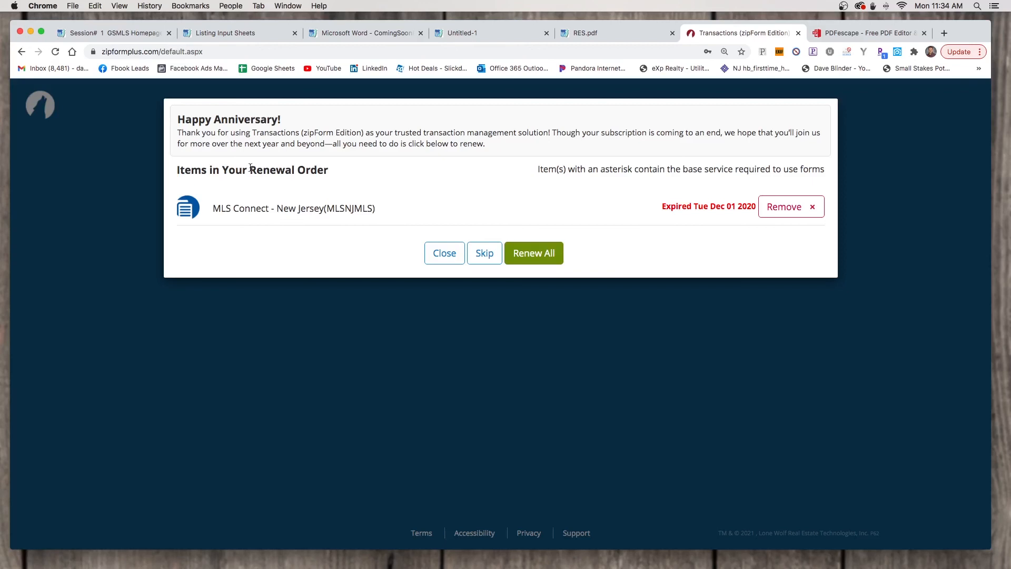
Skip the MLS Connect renewal offer and start a new transaction
left_click(495, 255)
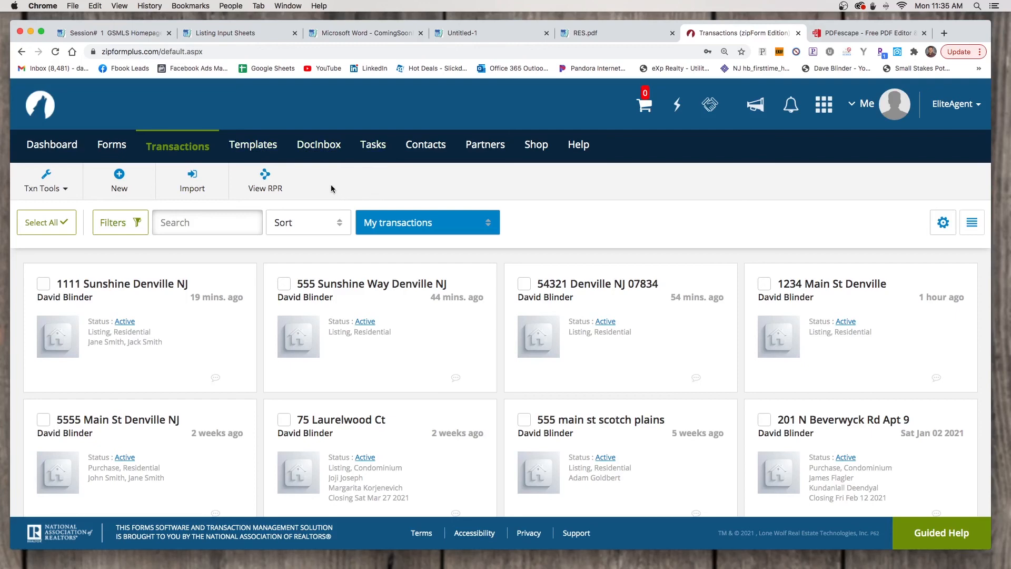
left_click(112, 185)
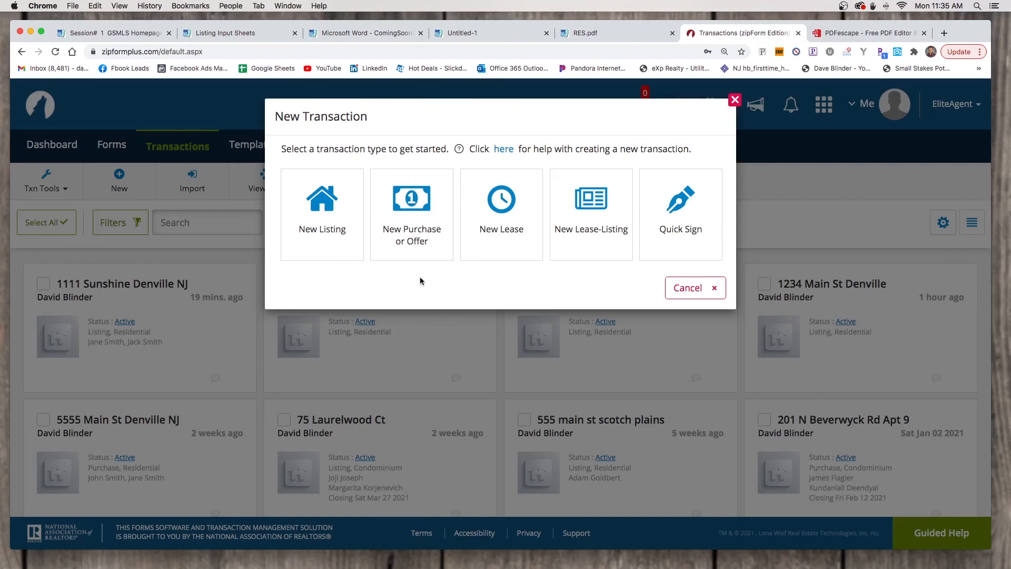
Save a New Listing named '12345 Main St Denville NJ' with the Residential category
left_click(322, 202)
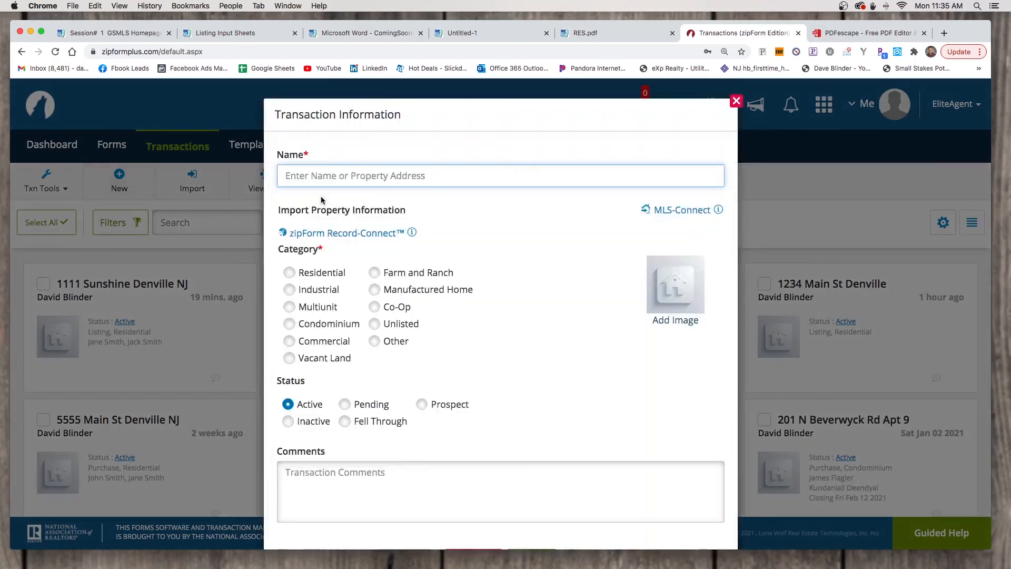
left_click(367, 172)
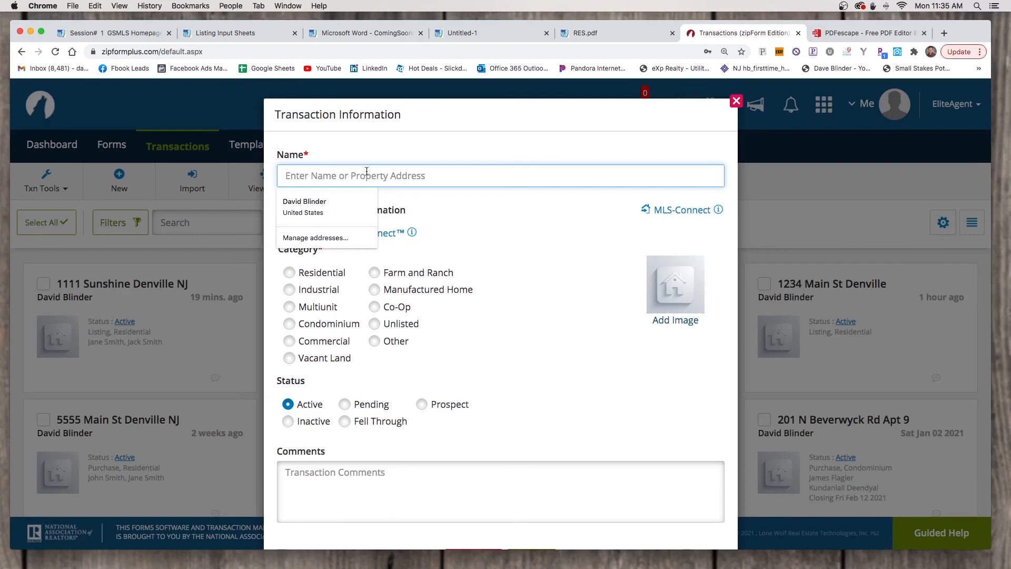
type("12345 Man")
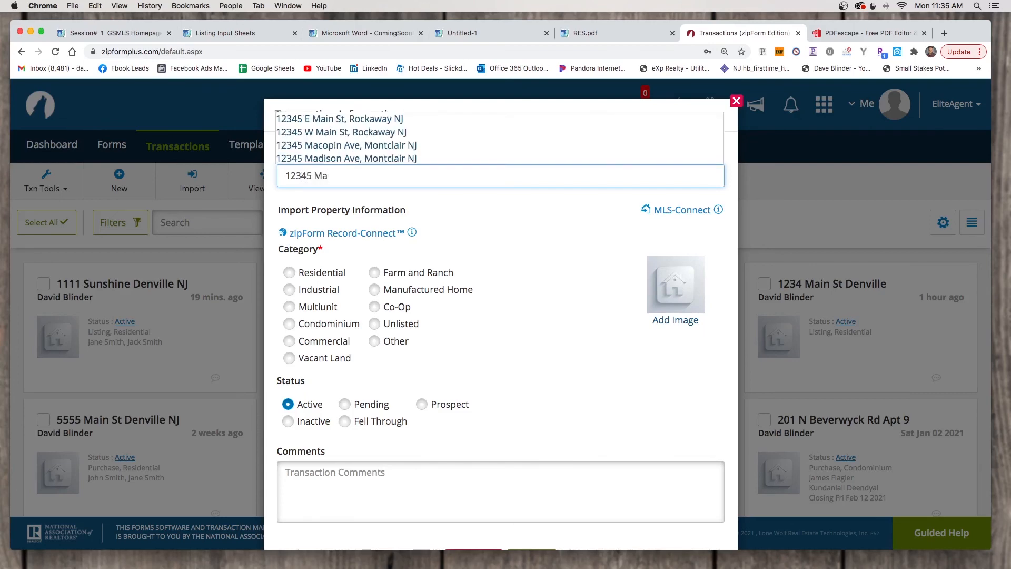
key("BackSpace")
key("BackSpace")
type("in St D")
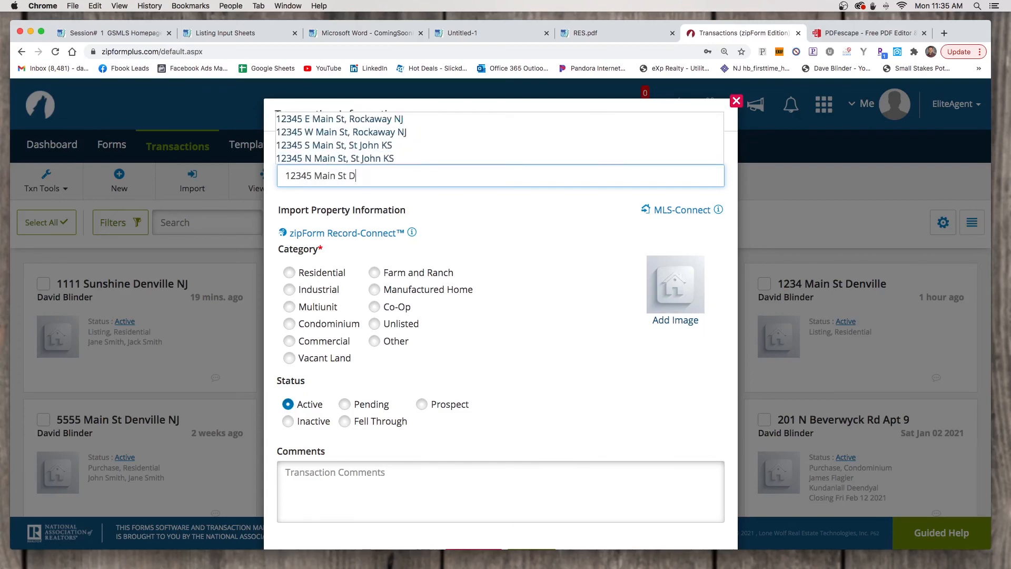
type("enville NJ")
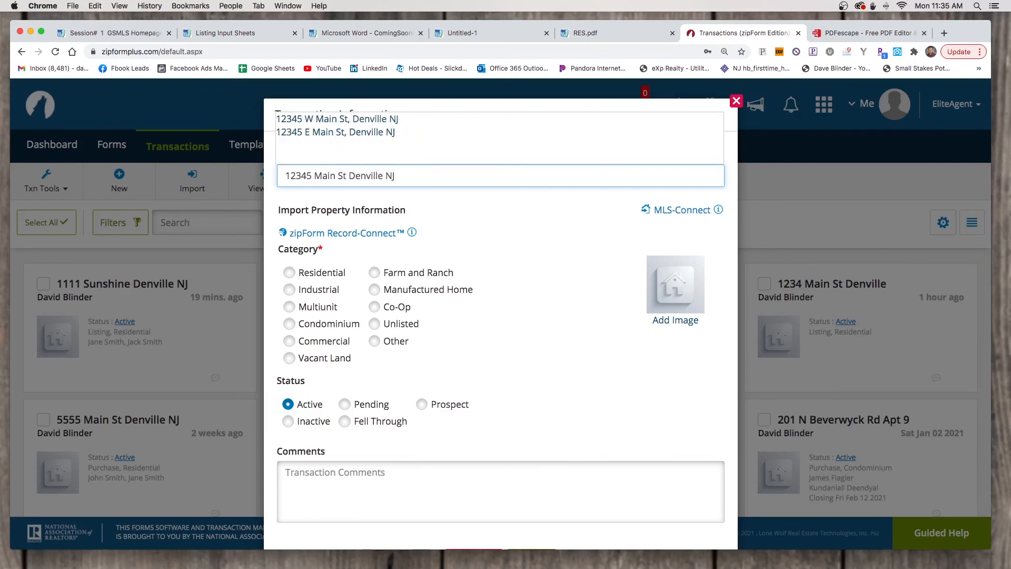
left_click(559, 284)
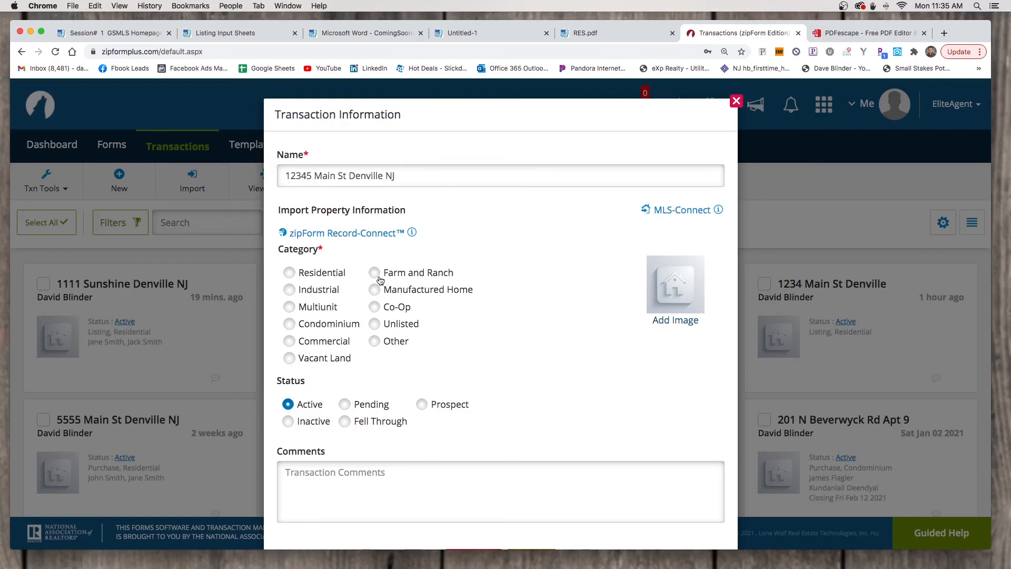
left_click(289, 273)
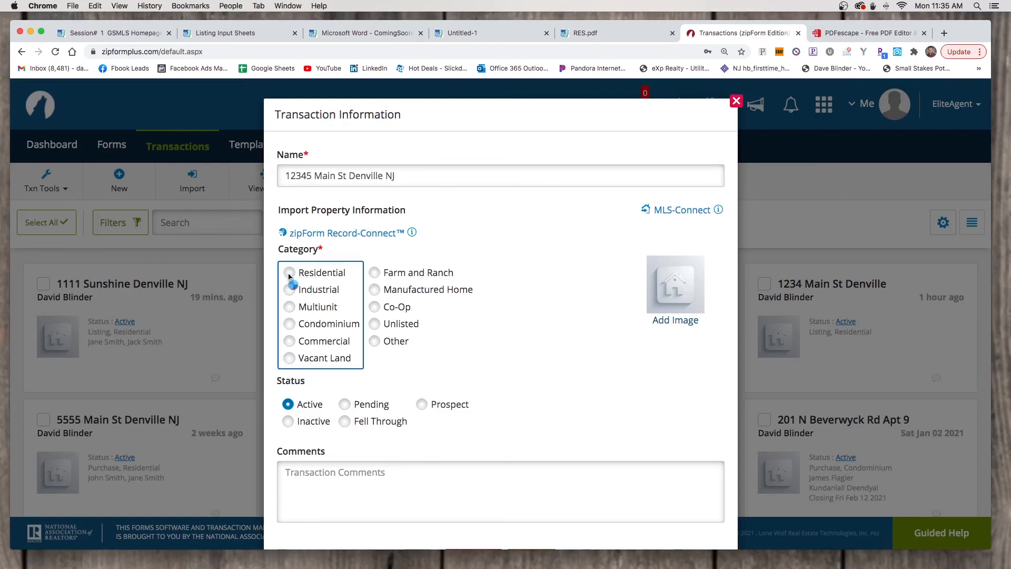
scroll(596, 399, "down", 2)
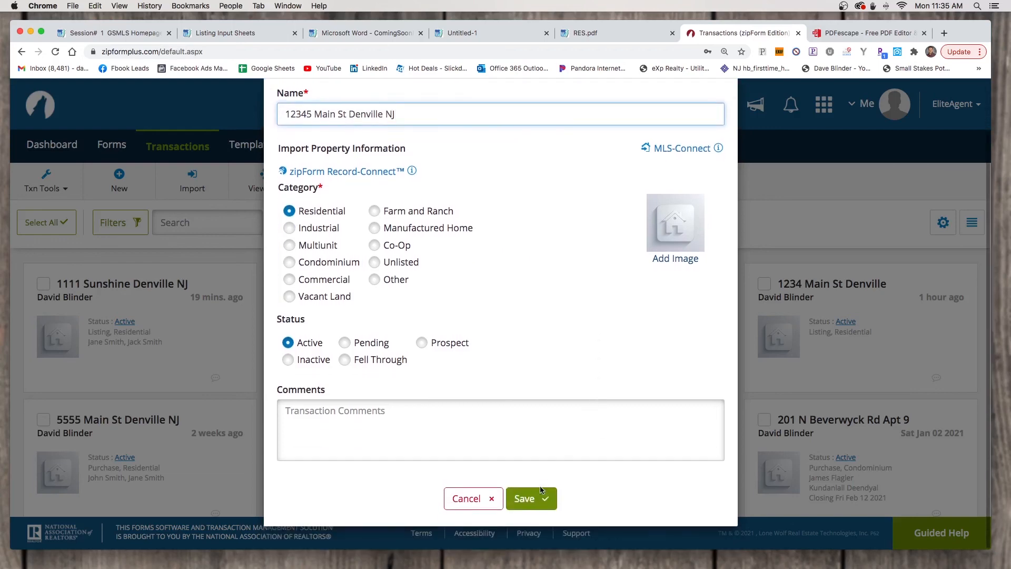
left_click(531, 499)
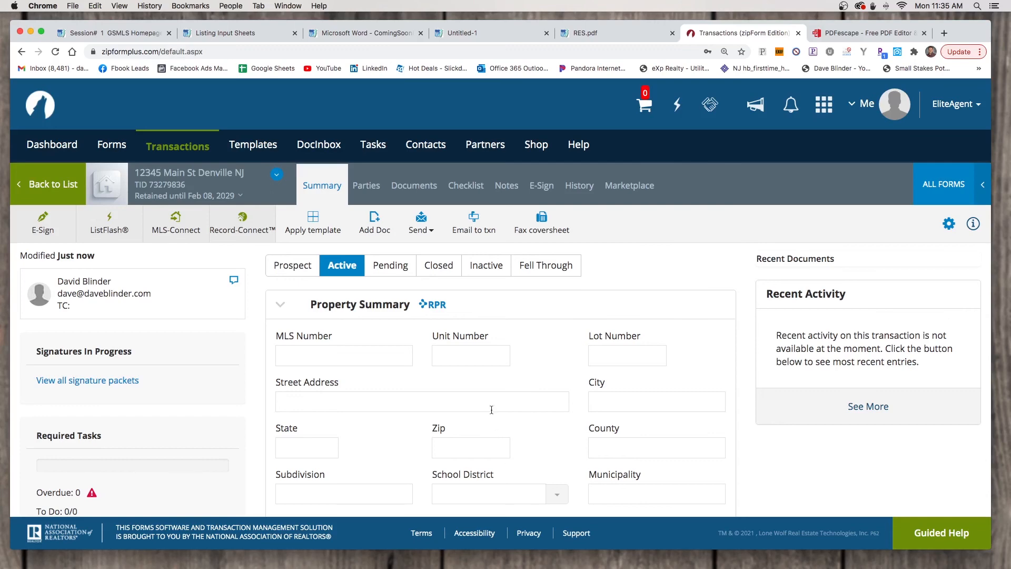
Show the transaction's Documents page and bring up the Add Doc choices
left_click(410, 190)
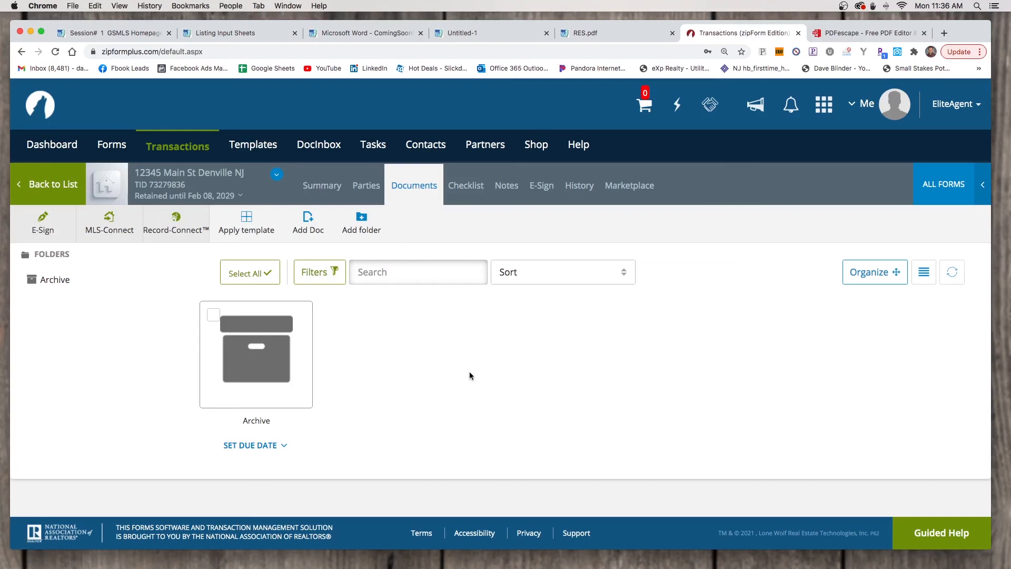
left_click(307, 228)
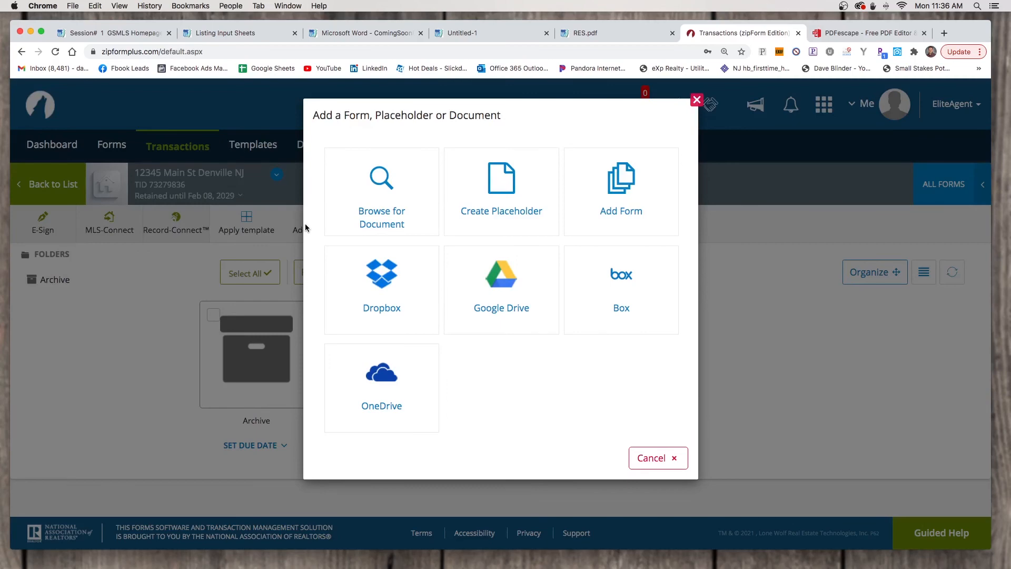
Upload Listing_Commission_Agreement.pdf from the computer into the transaction's documents
left_click(376, 204)
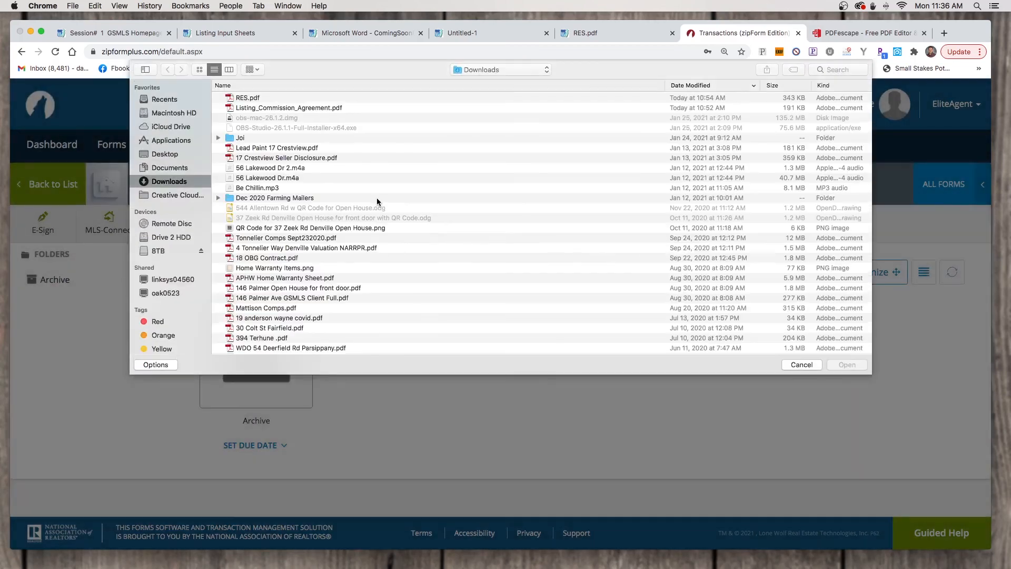
left_click(245, 107)
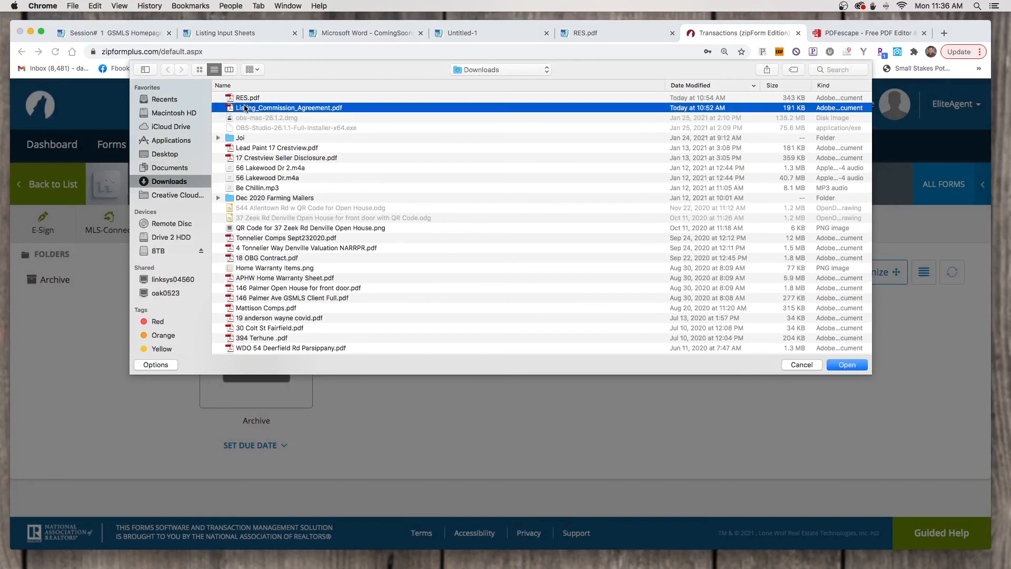
left_click(844, 365)
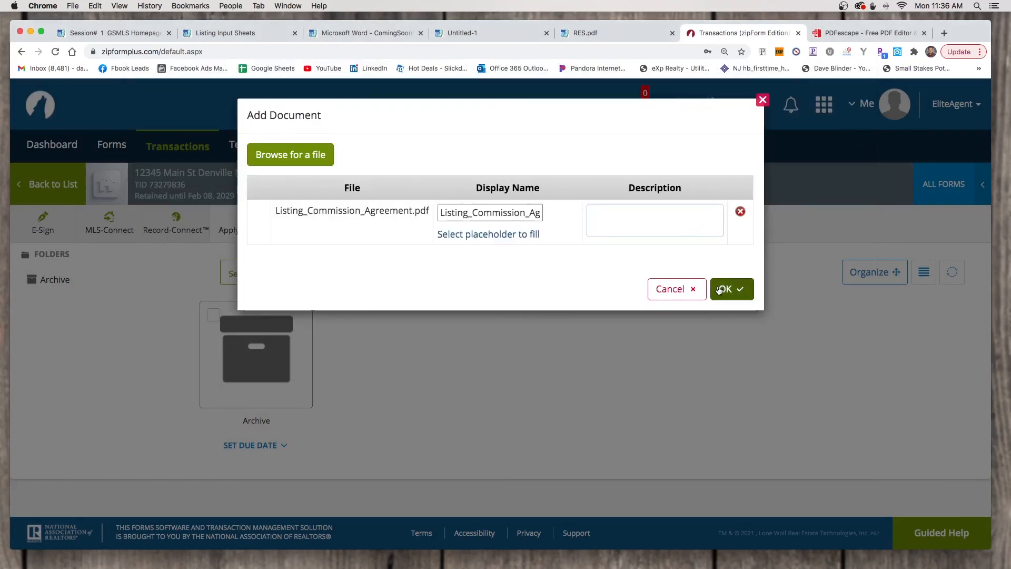
left_click(719, 289)
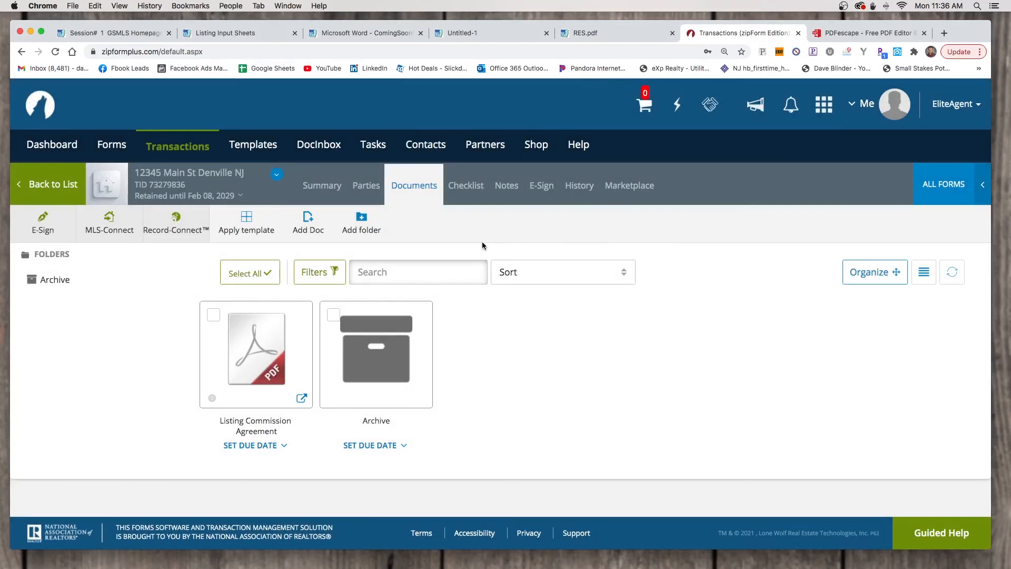
left_click(305, 226)
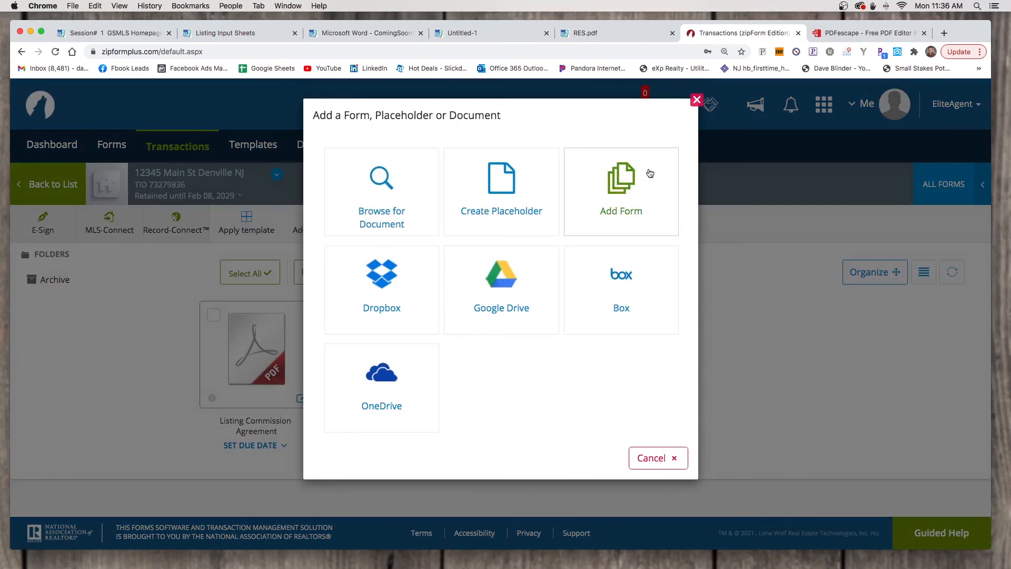
Choose Add Form and keep the New Jersey Association of REALTORS® library selected
left_click(628, 190)
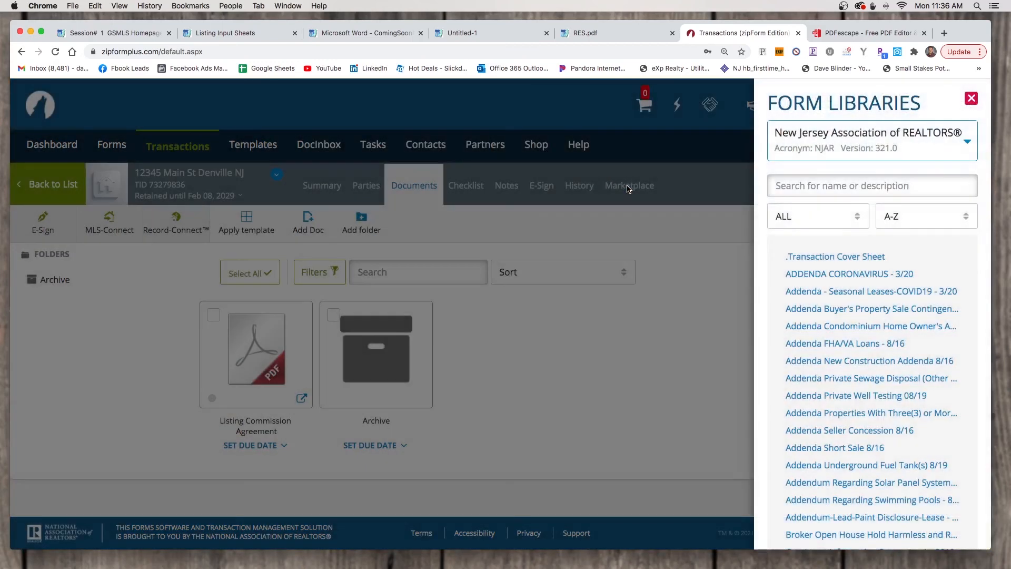
left_click(962, 141)
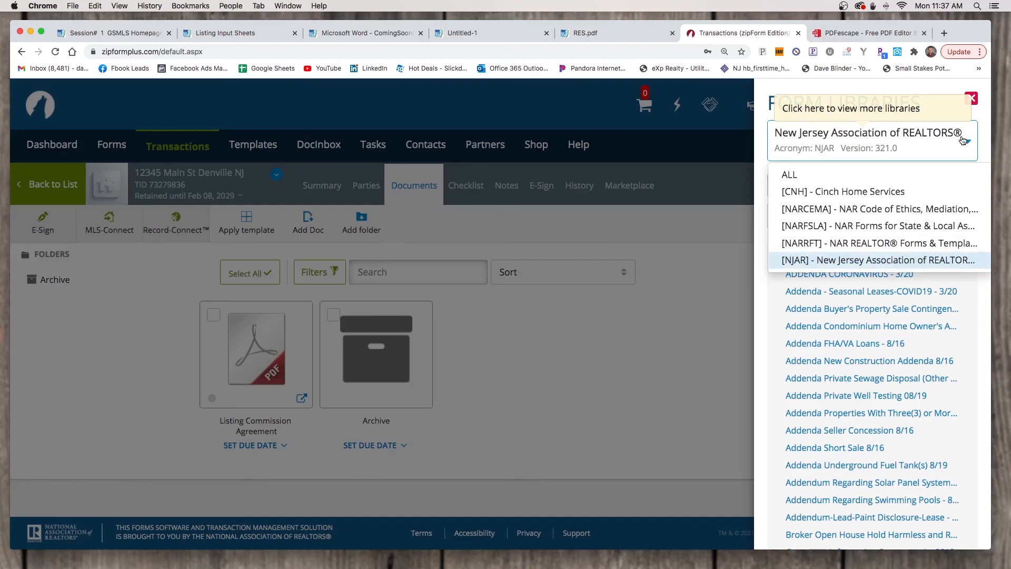
left_click(917, 263)
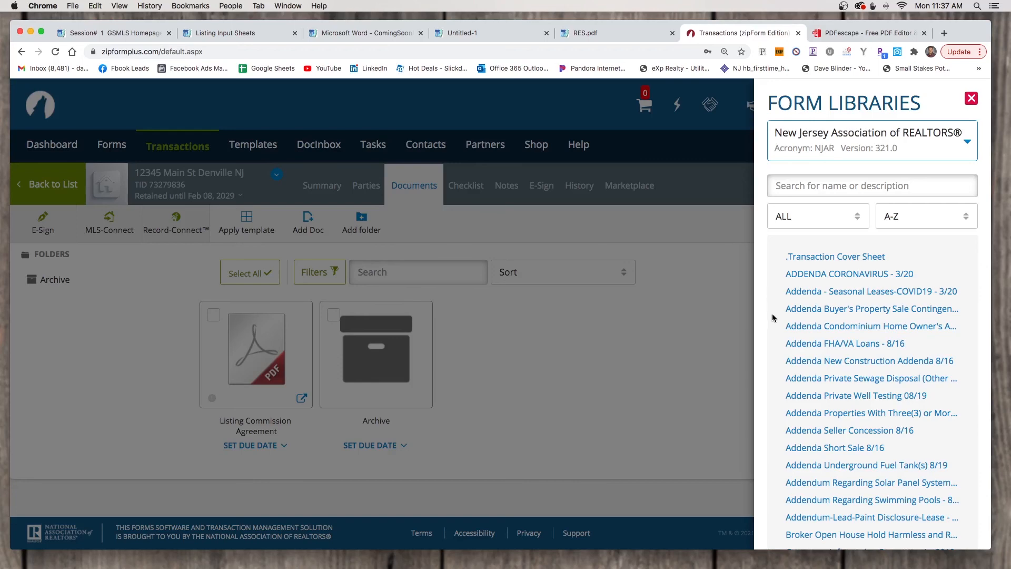
Add the Private Well Testing 08/19 addendum and Consumer Information Statement A - 2012 to the transaction
scroll(772, 317, "down", 2)
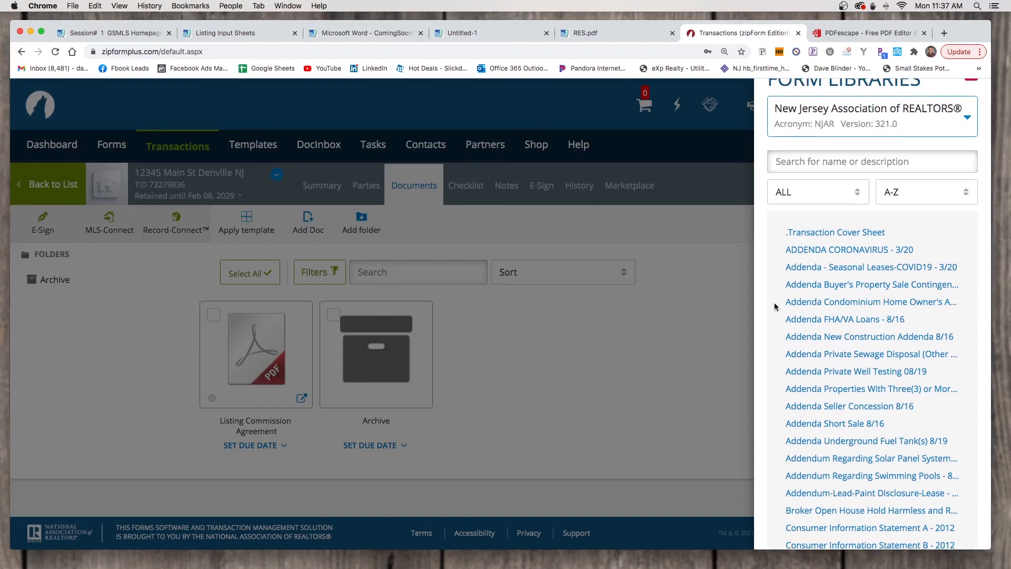
left_click(804, 356)
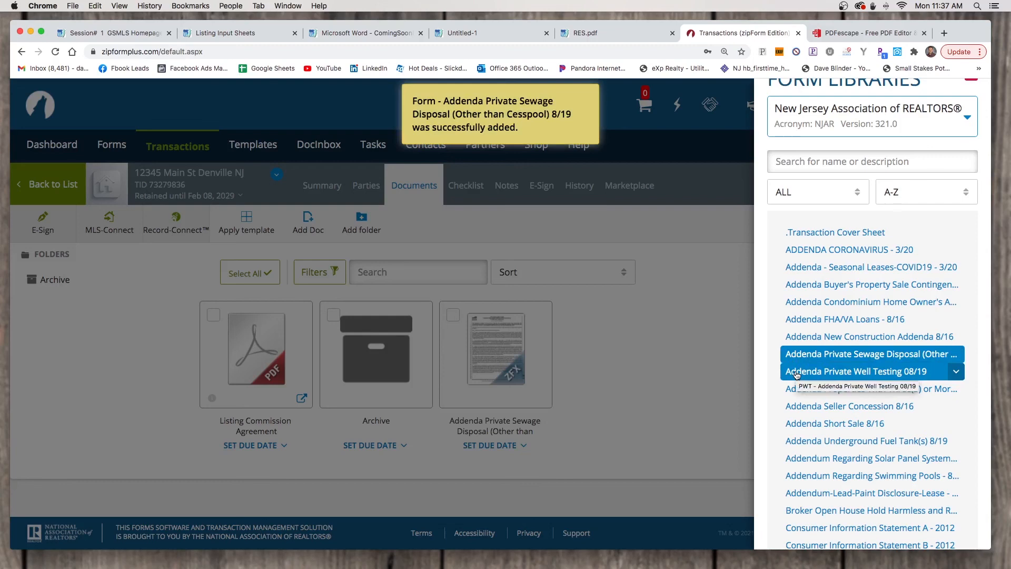
left_click(797, 371)
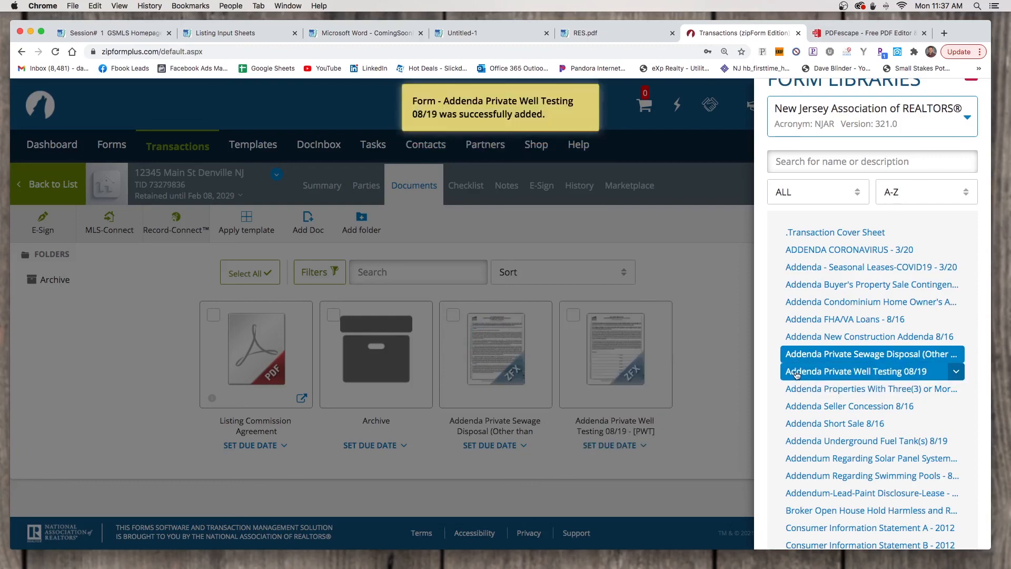
scroll(767, 416, "down", 3)
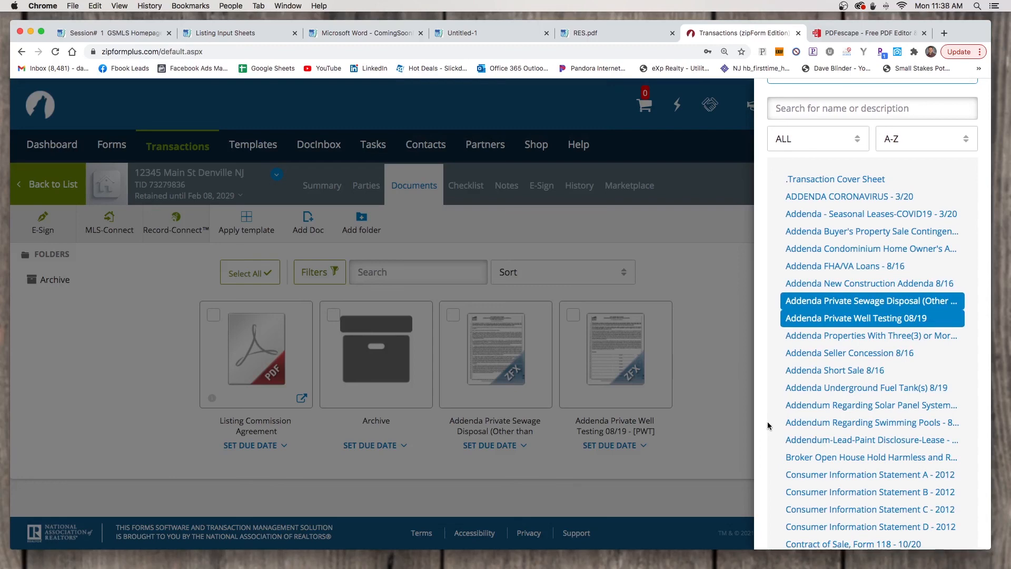
scroll(767, 425, "down", 1)
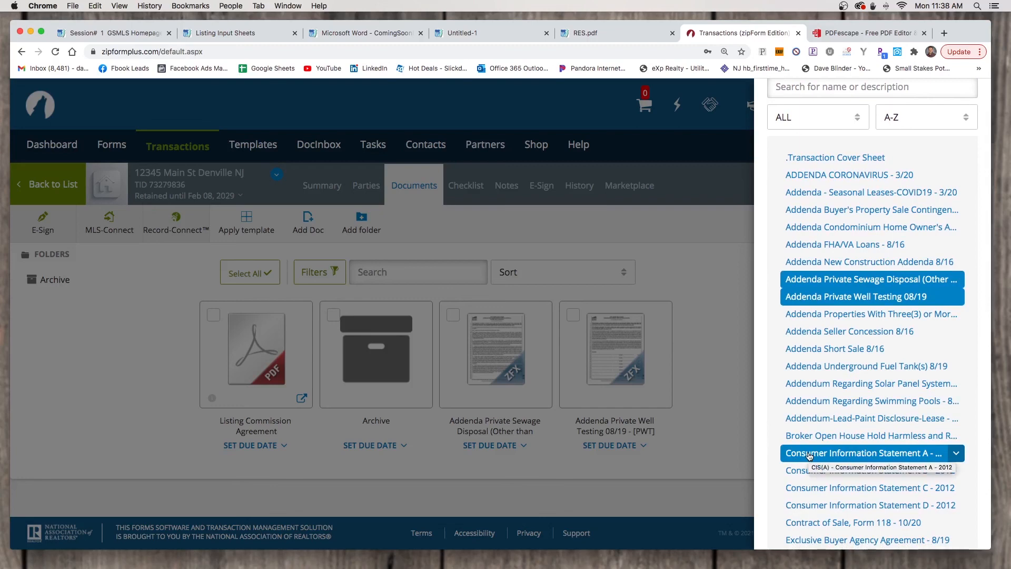
left_click(889, 453)
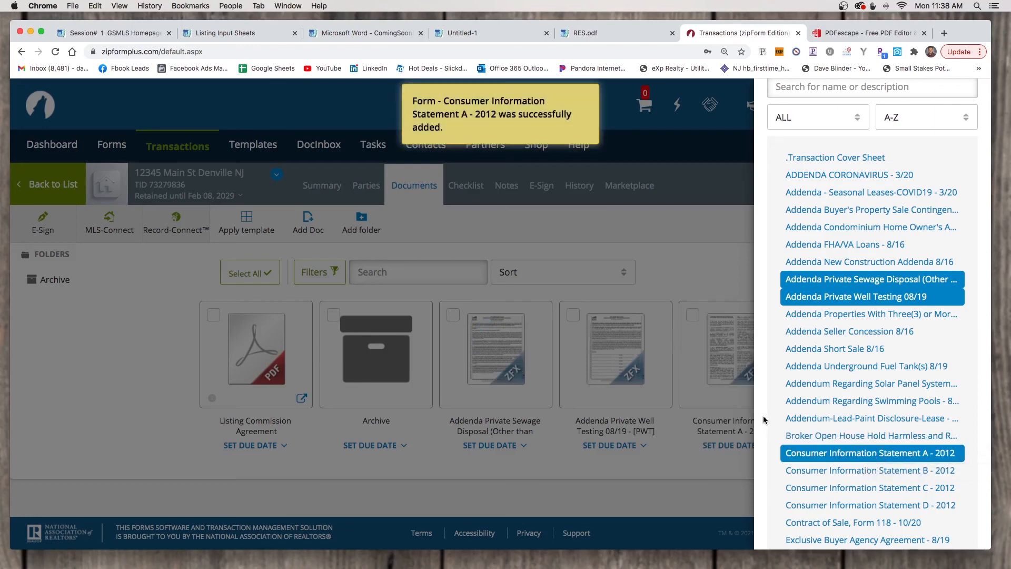
scroll(763, 415, "down", 3)
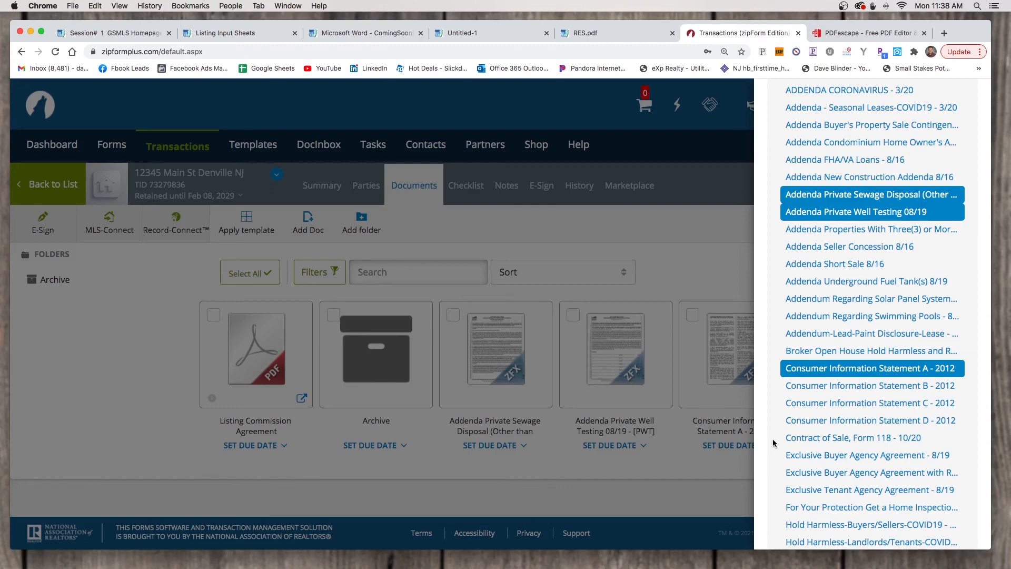
scroll(772, 438, "down", 5)
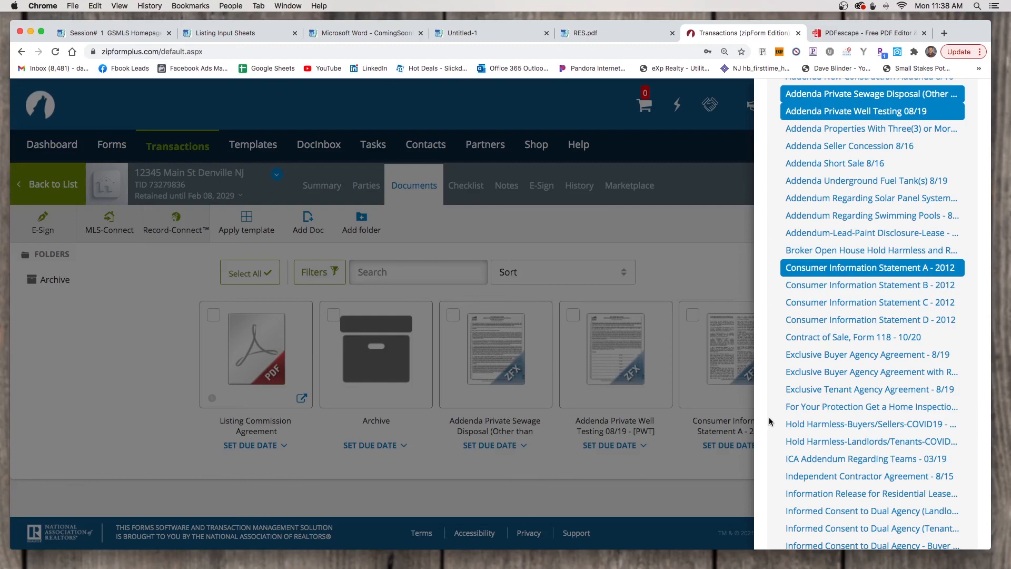
scroll(769, 416, "down", 3)
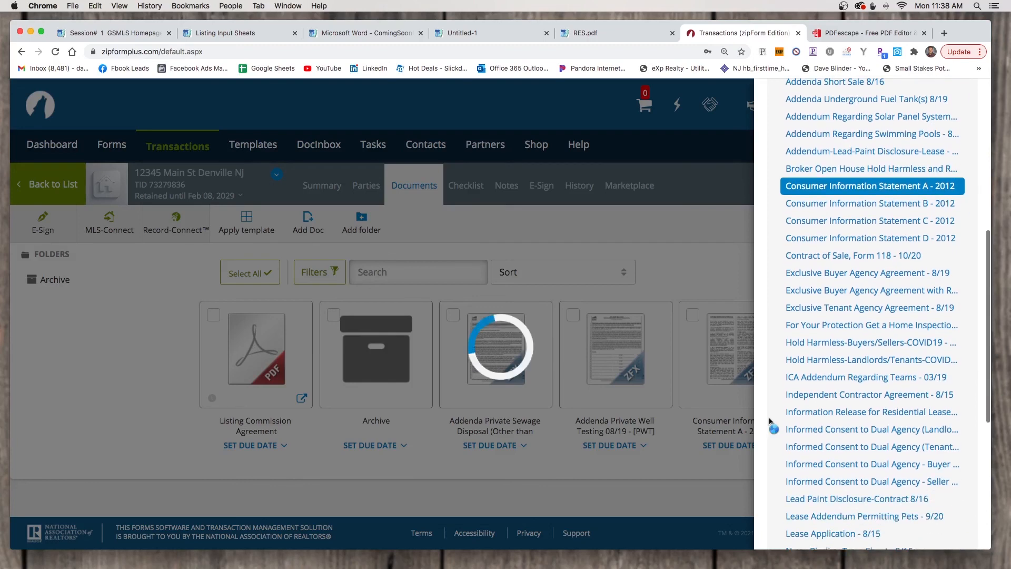
Add the Informed Consent to Dual Agency - Seller and Lead Paint Disclosure-Contract 8/16 forms
scroll(768, 417, "down", 1)
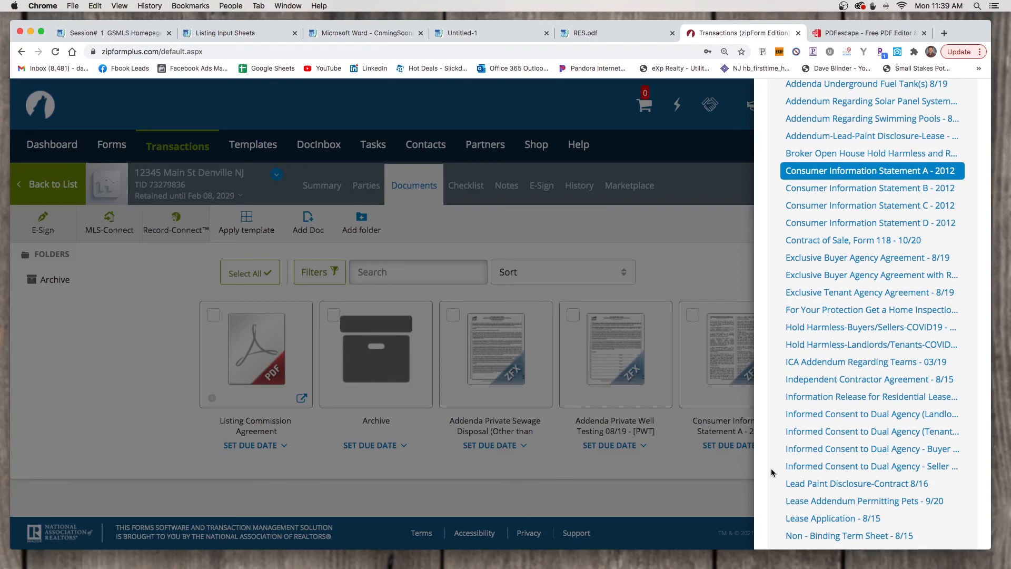
left_click(817, 468)
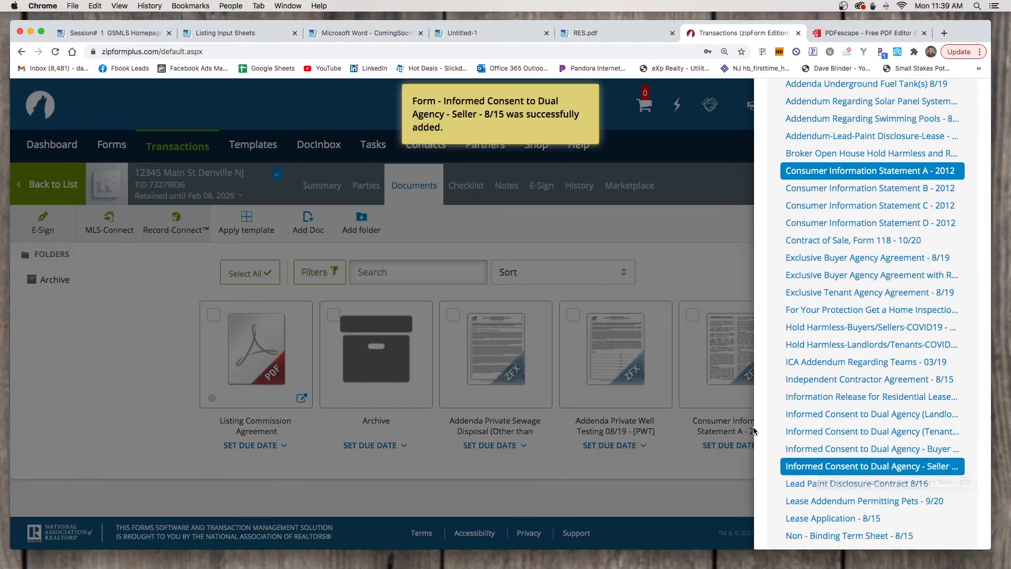
scroll(767, 426, "down", 2)
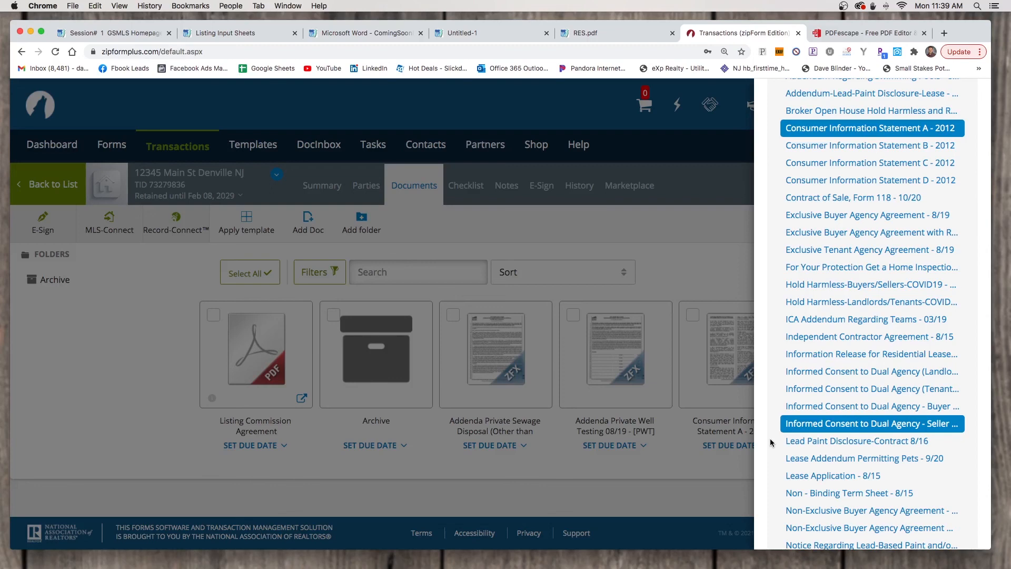
left_click(799, 443)
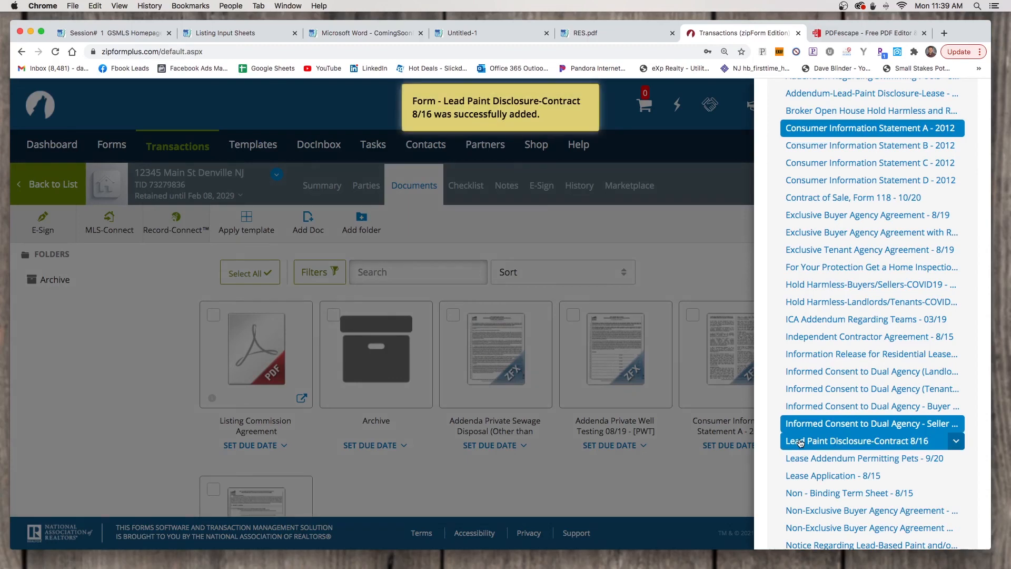
Add the Seller Property Condition Disclosure Statement and Wire Fraud Notice 5/18, then close the library
scroll(780, 453, "down", 3)
scroll(780, 451, "down", 3)
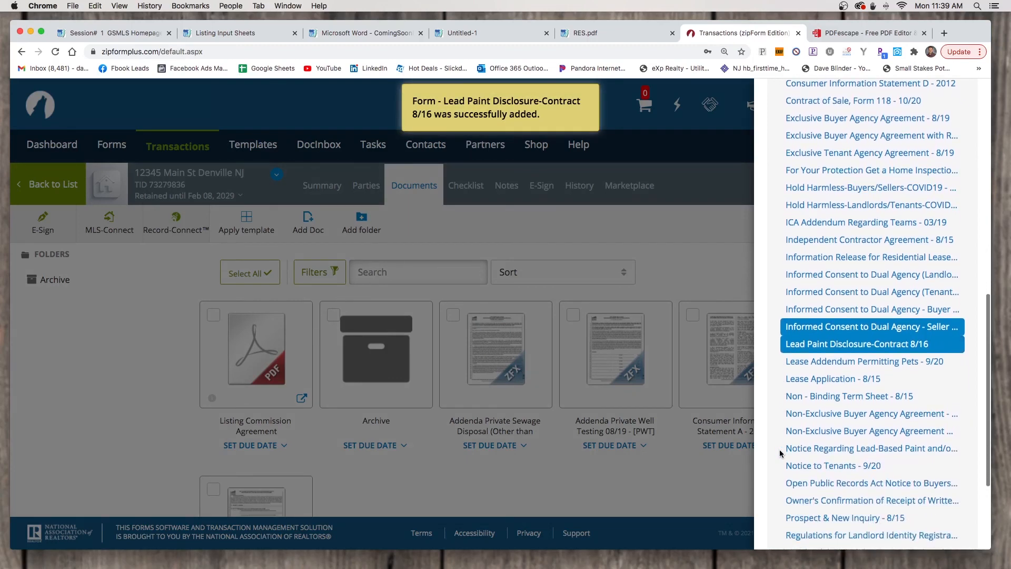
scroll(766, 433, "down", 2)
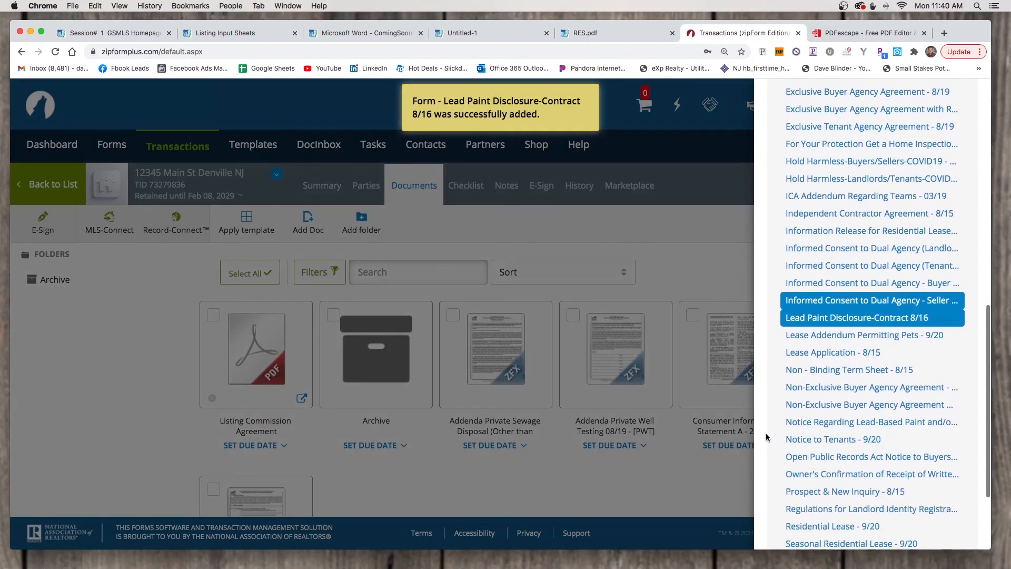
scroll(766, 433, "down", 2)
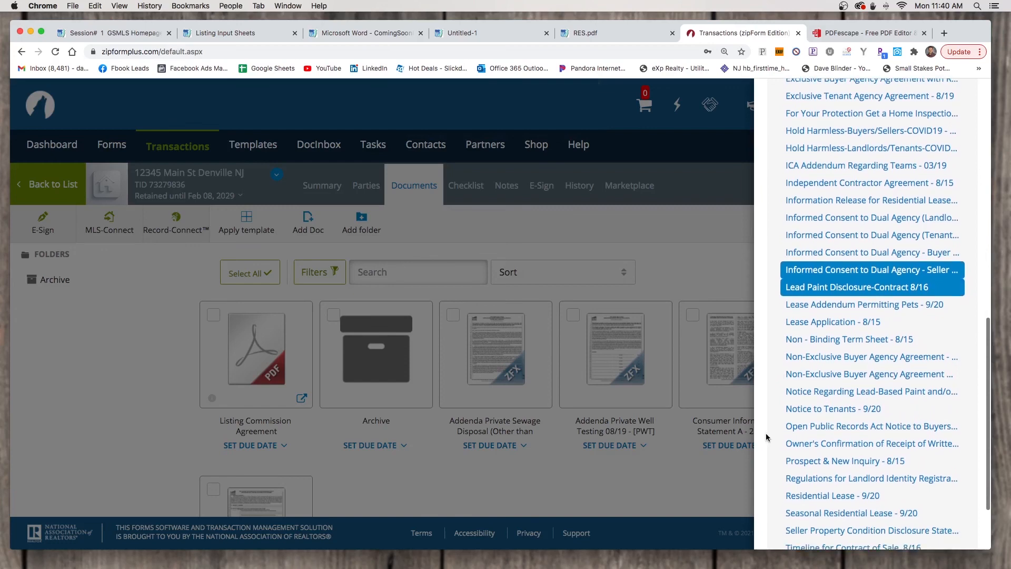
scroll(765, 433, "down", 1)
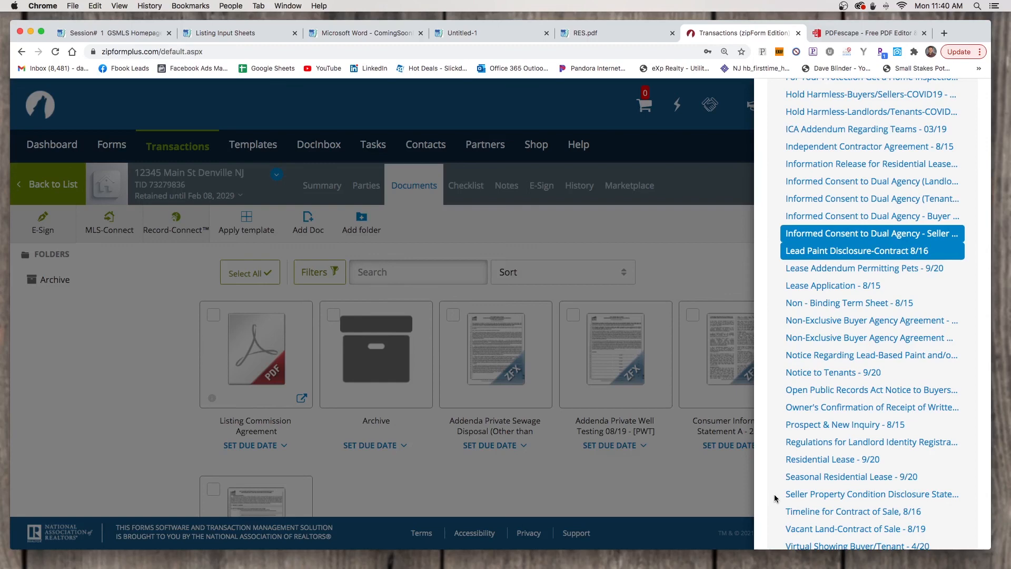
left_click(801, 494)
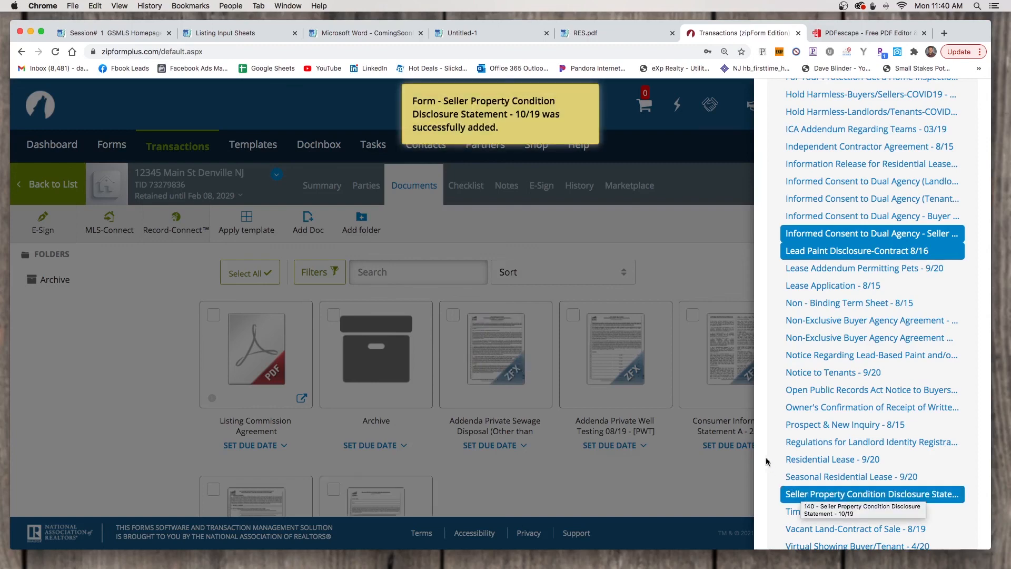
scroll(760, 444, "down", 3)
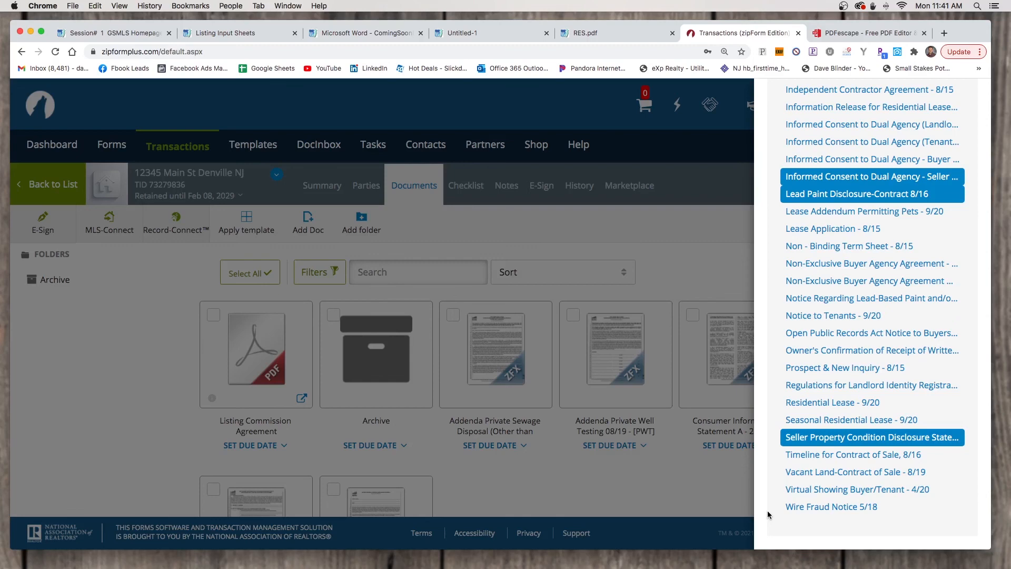
left_click(854, 507)
left_click(677, 506)
Review the added documents, then switch to the transaction's Parties page
scroll(677, 505, "down", 2)
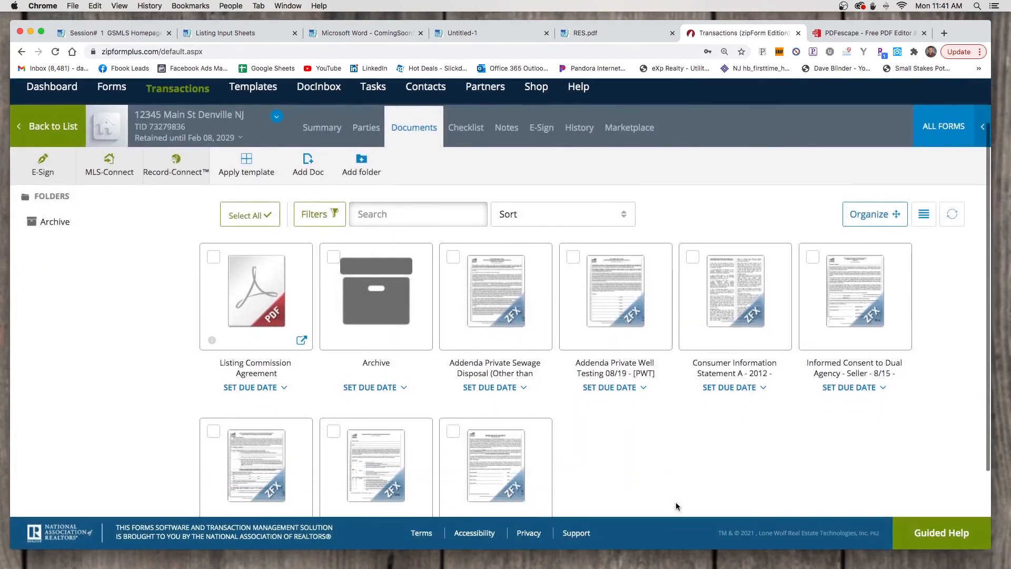
scroll(675, 505, "down", 2)
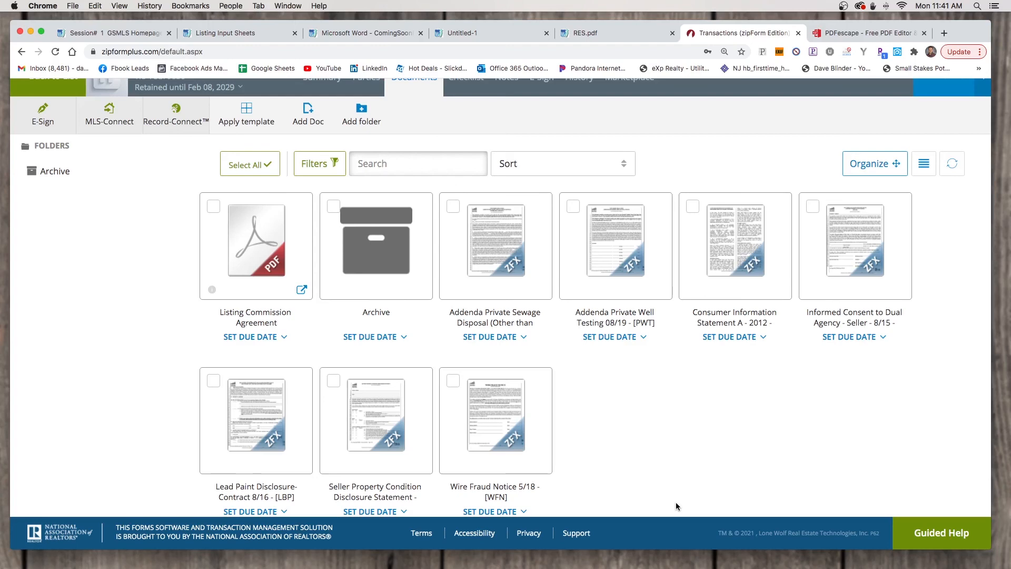
scroll(675, 501, "up", 2)
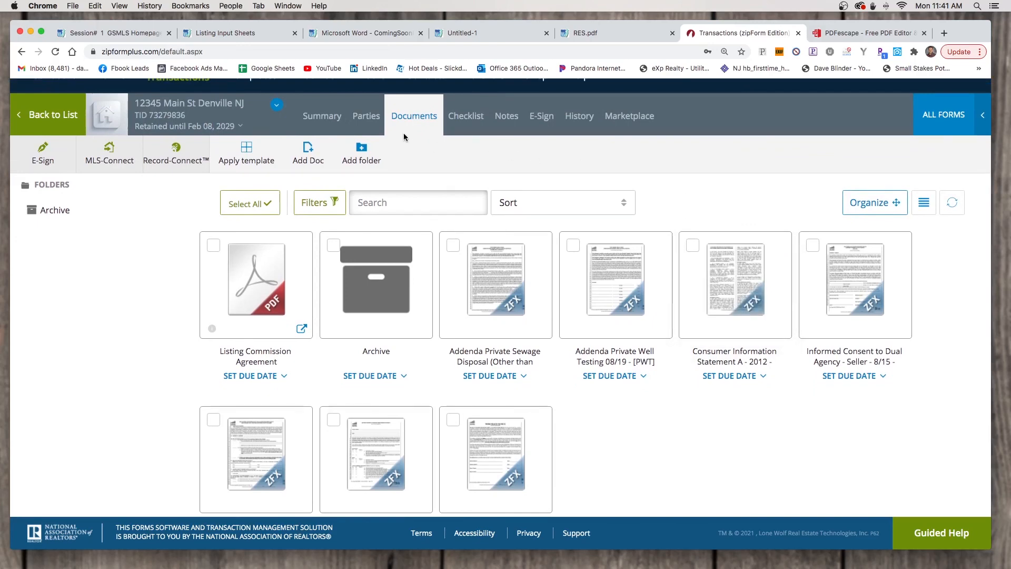
left_click(369, 119)
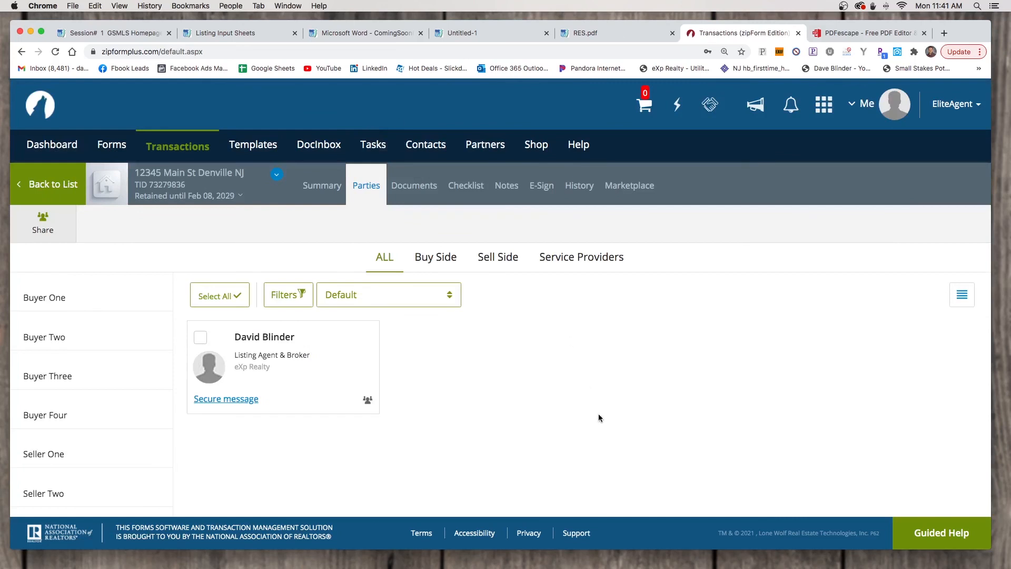
mouse_move(274, 389)
Enter the first seller's first name, last name and e-mail as Seller One and save
left_click(60, 459)
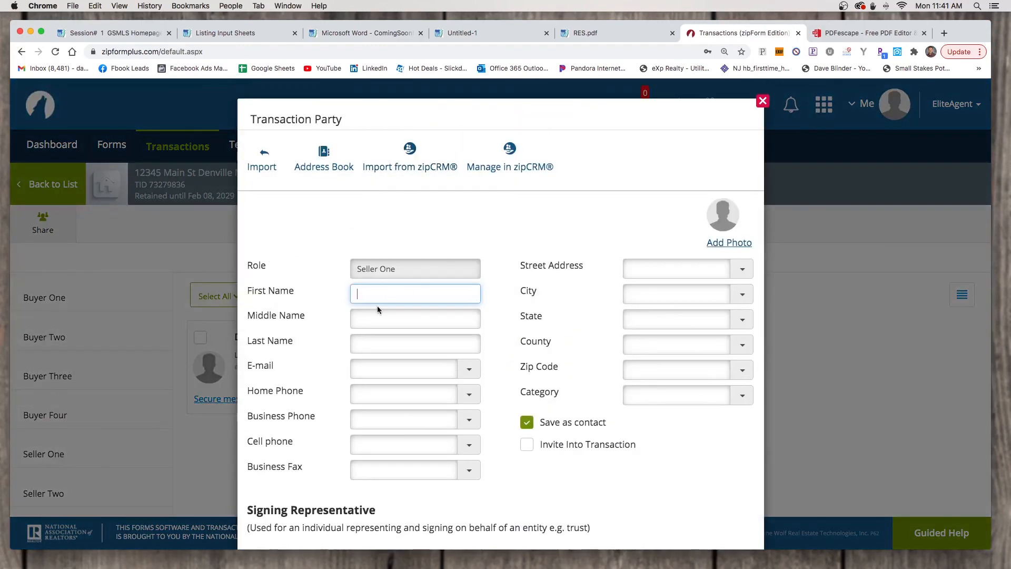
type("Jane")
key("Tab")
key("Tab")
type("Smith")
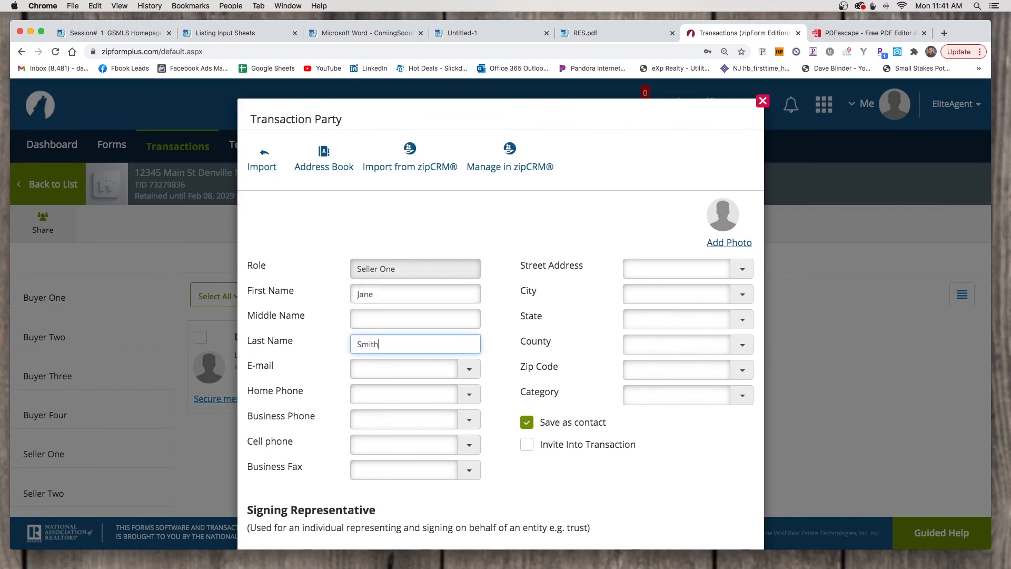
key("Tab")
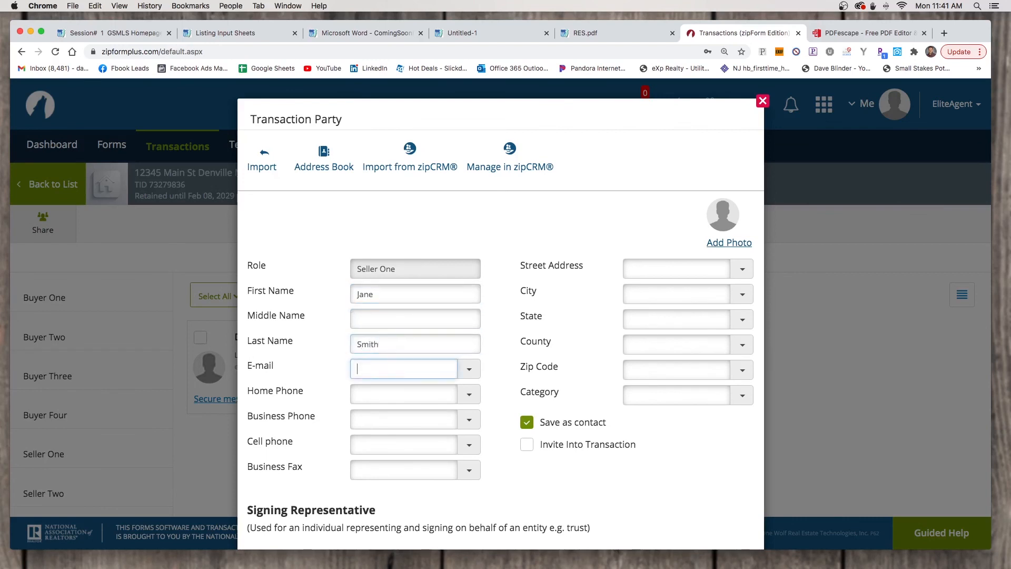
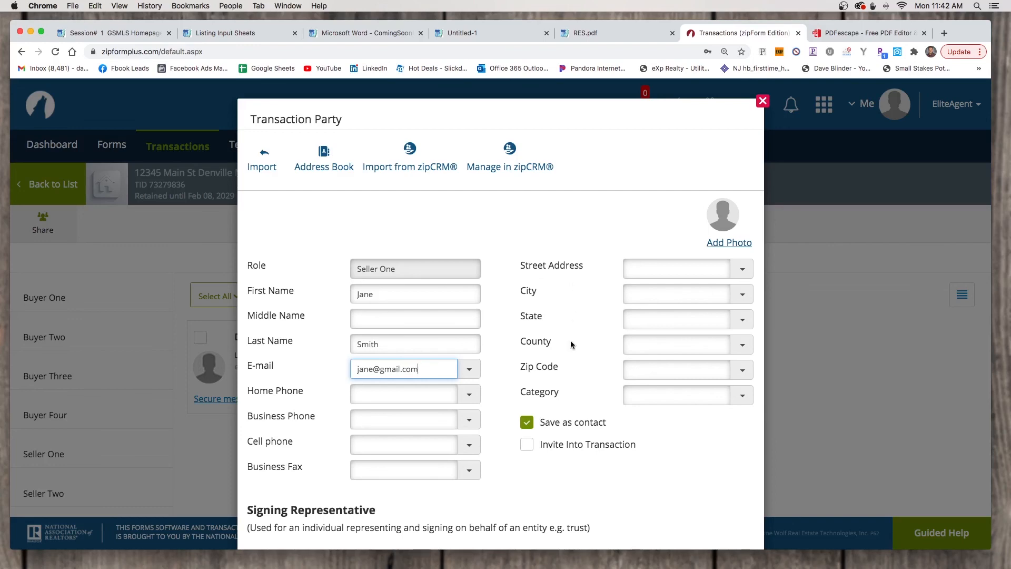
scroll(570, 345, "down", 5)
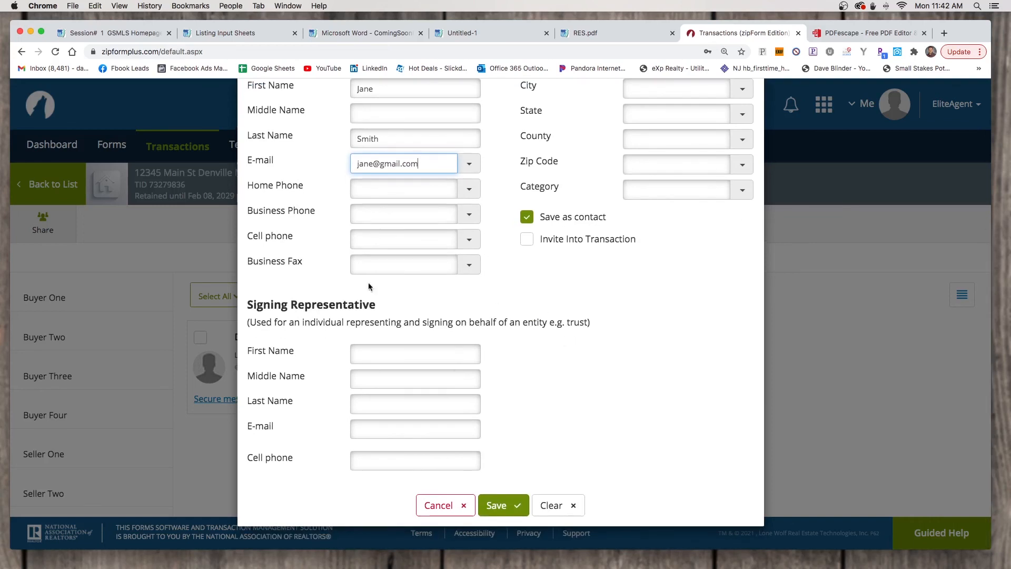
left_click_drag(251, 302, 347, 301)
left_click(383, 303)
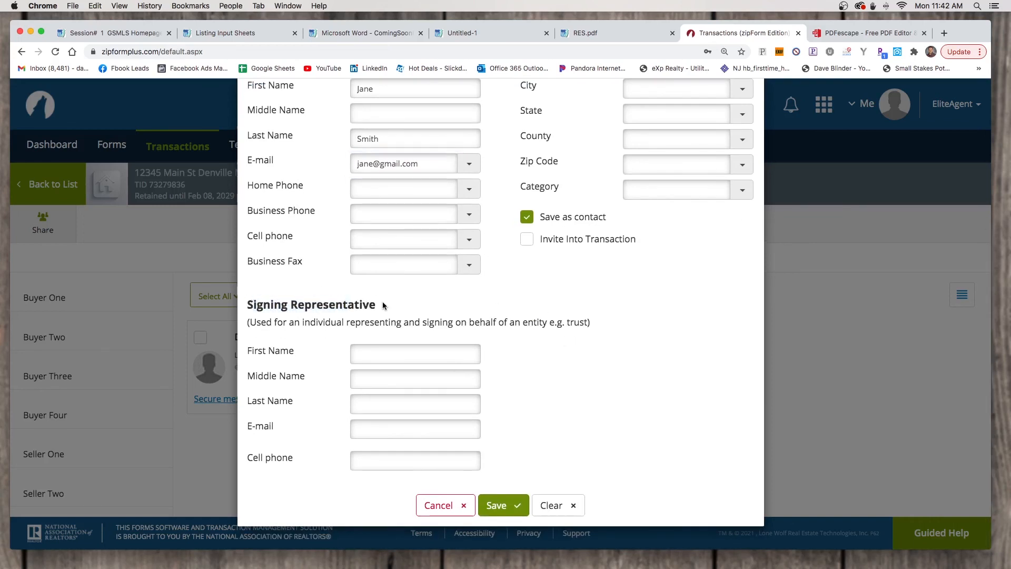
left_click(506, 502)
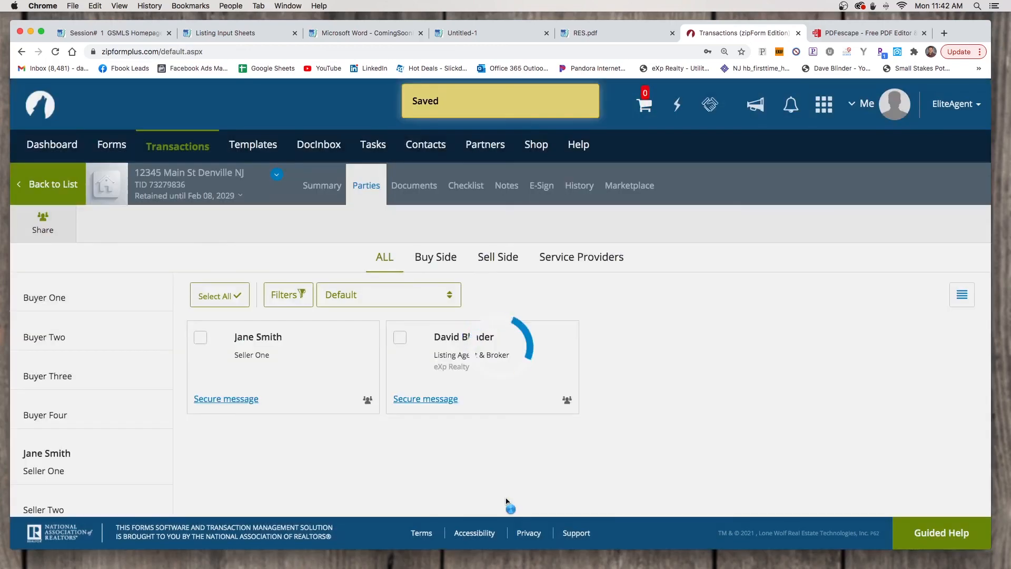
scroll(79, 427, "down", 3)
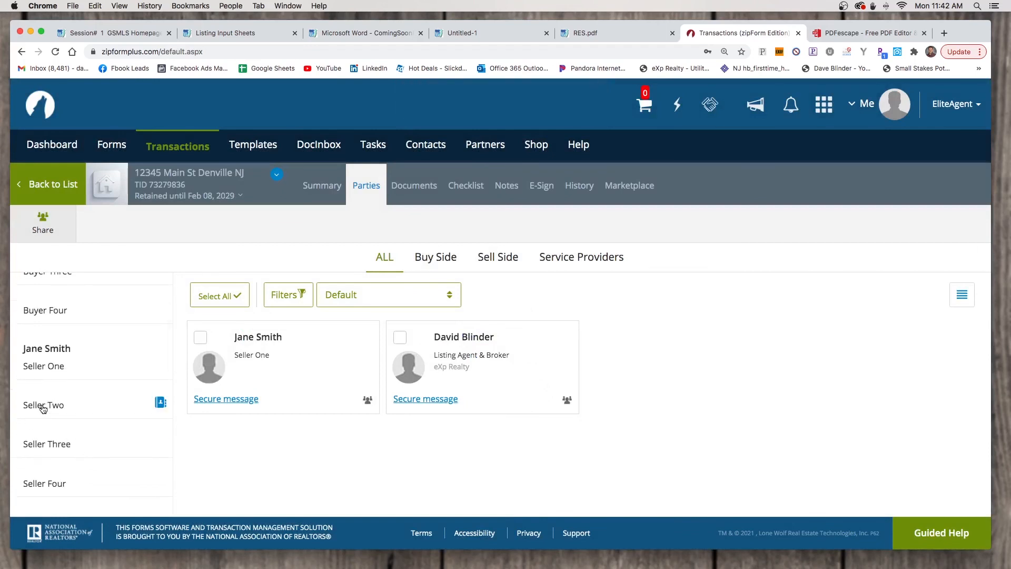
Enter the second seller's first name, last name and e-mail as Seller Two and save
left_click(43, 406)
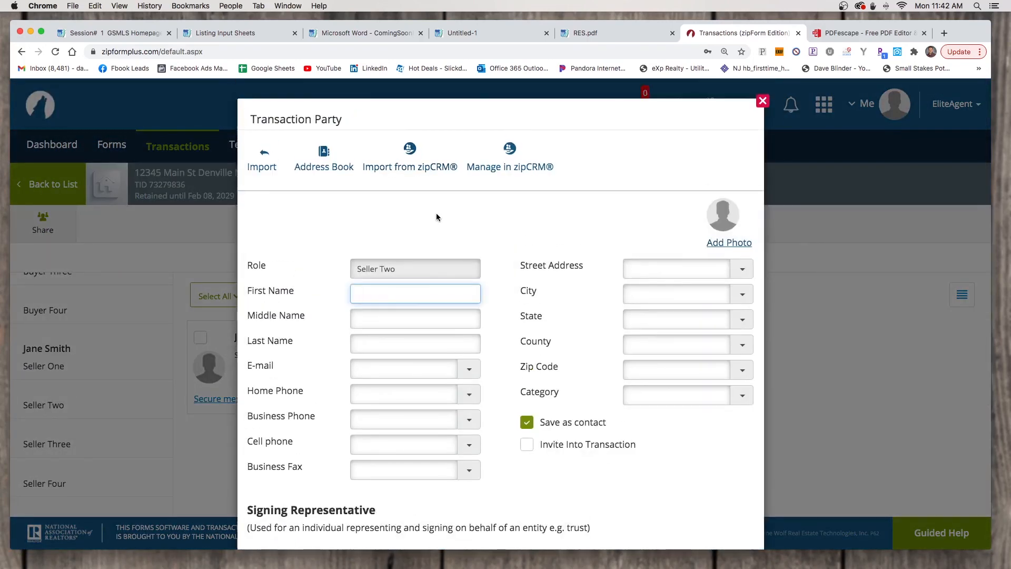
type("Jack")
key("Tab")
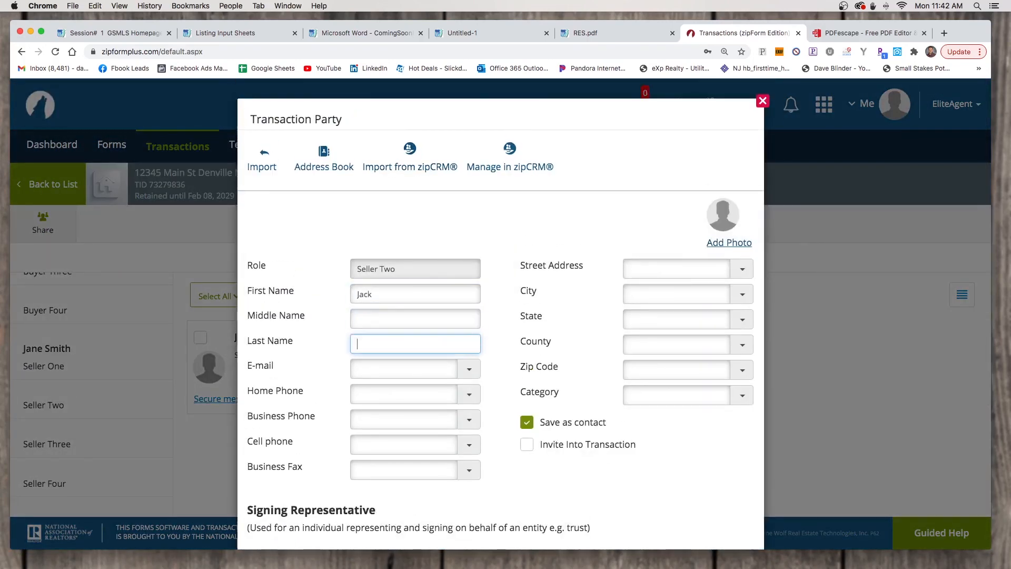
type("Smith")
key("Tab")
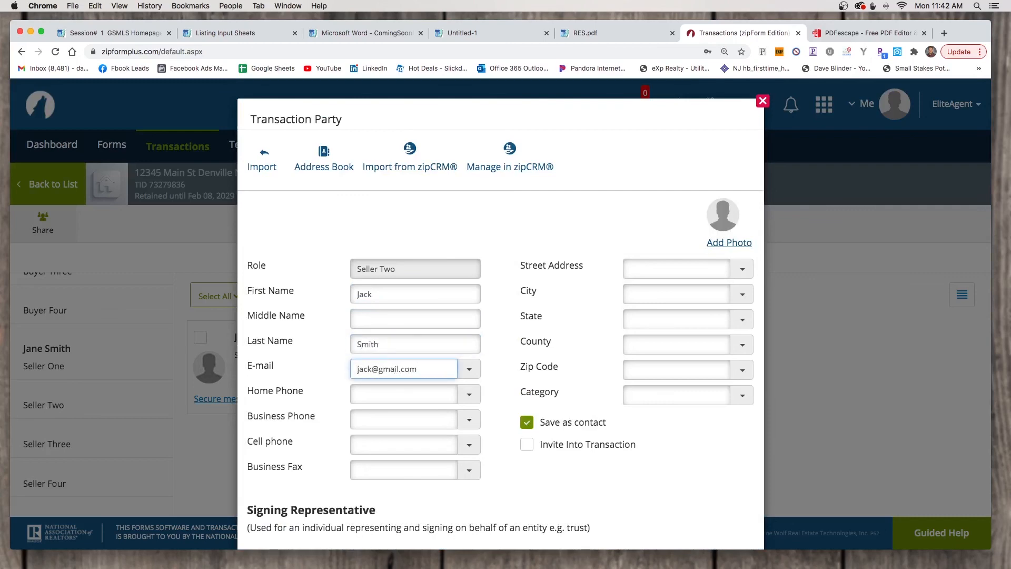
scroll(649, 237, "down", 5)
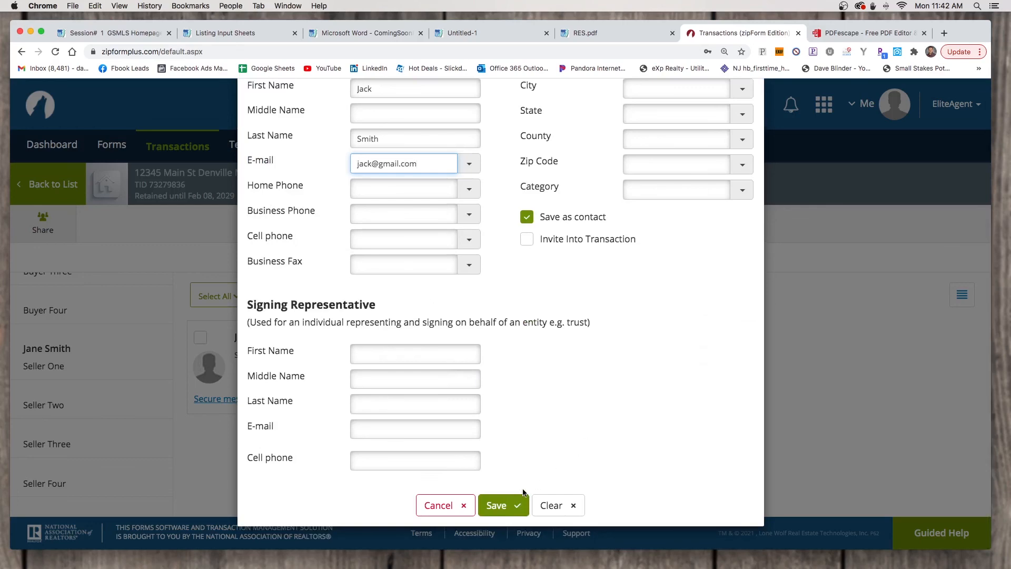
left_click(510, 502)
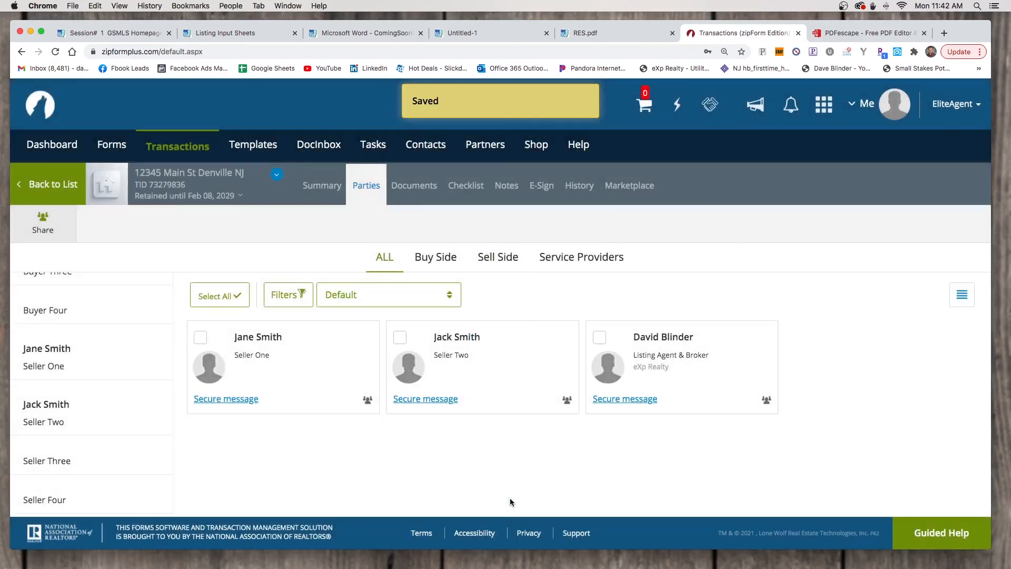
Go to the Documents page and open the Consumer Information Statement for editing
left_click(415, 192)
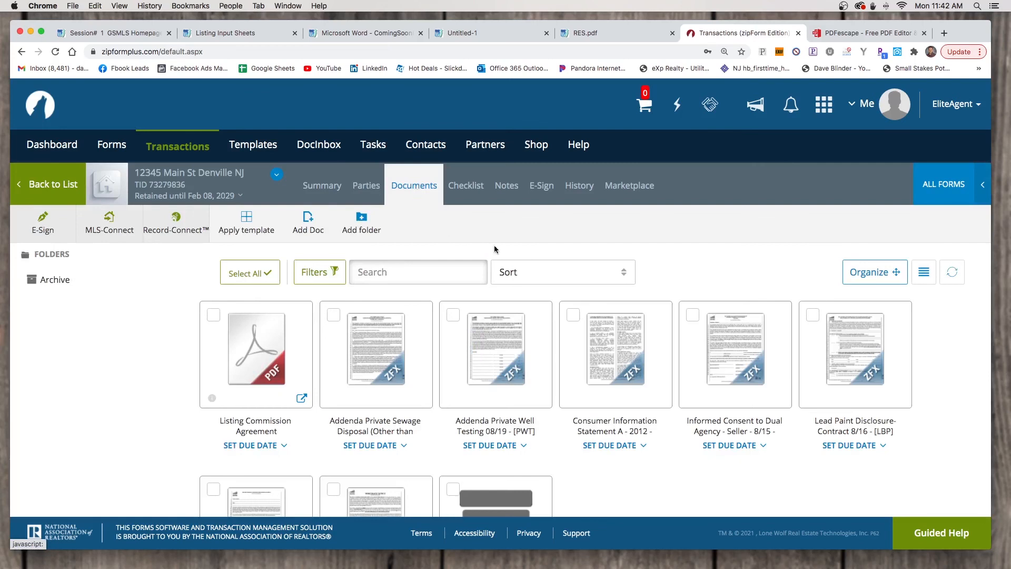
scroll(641, 389, "down", 2)
scroll(641, 388, "down", 2)
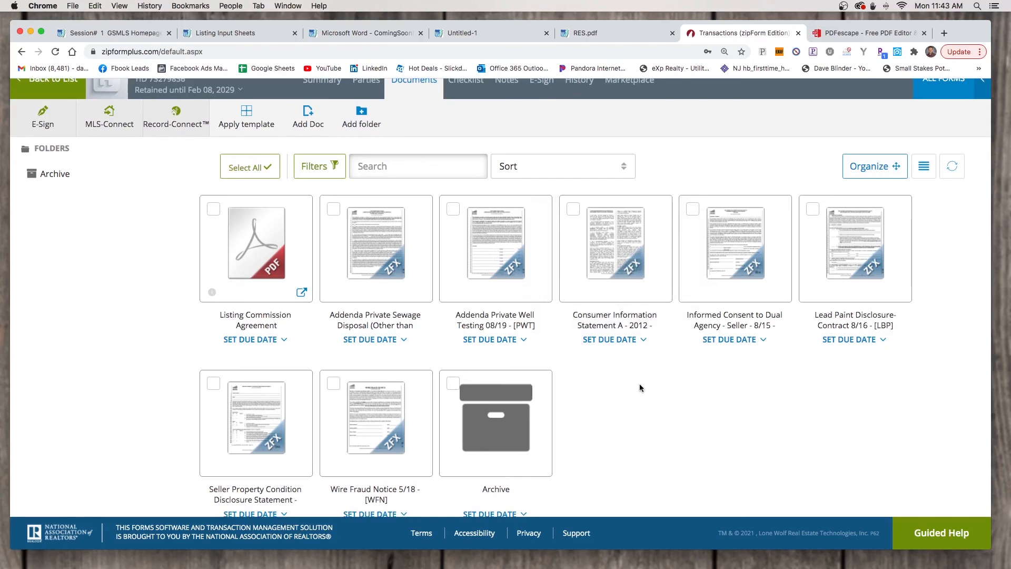
left_click(615, 257)
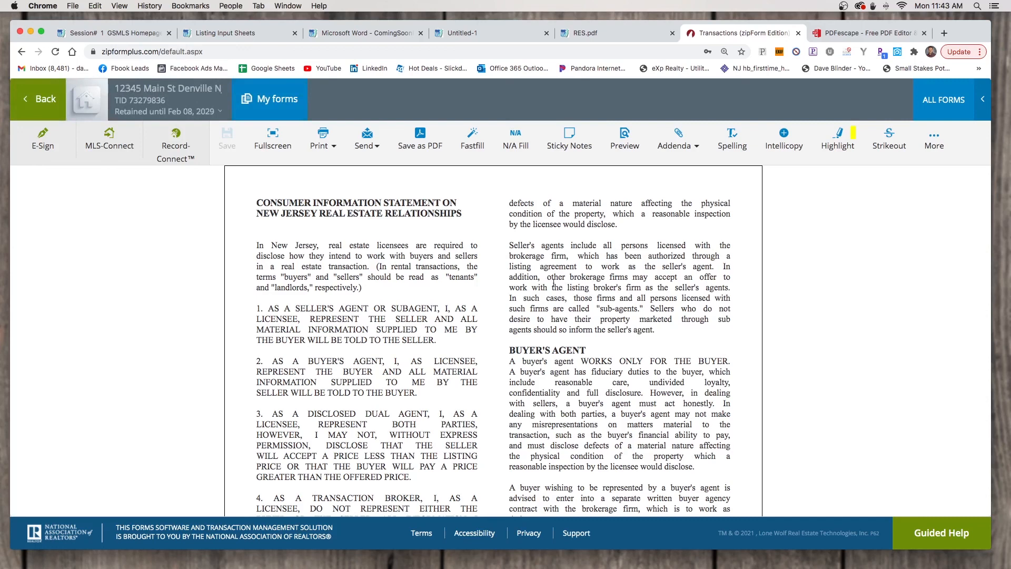
Scroll through the statement to the pre-filled sellers' acknowledgement and declaration sections
left_click_drag(515, 267, 582, 268)
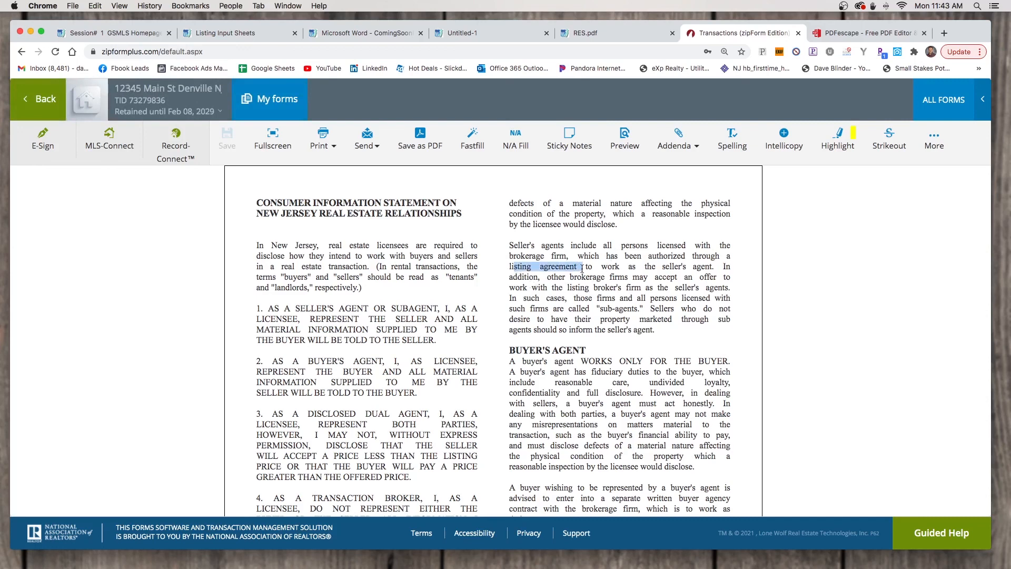
left_click(611, 284)
scroll(612, 284, "down", 5)
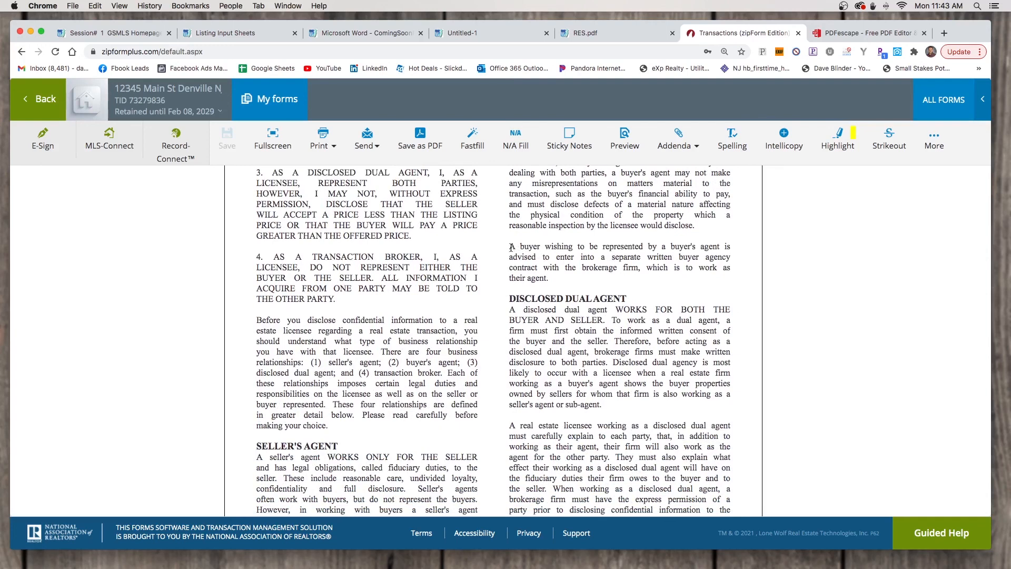
left_click_drag(511, 247, 560, 279)
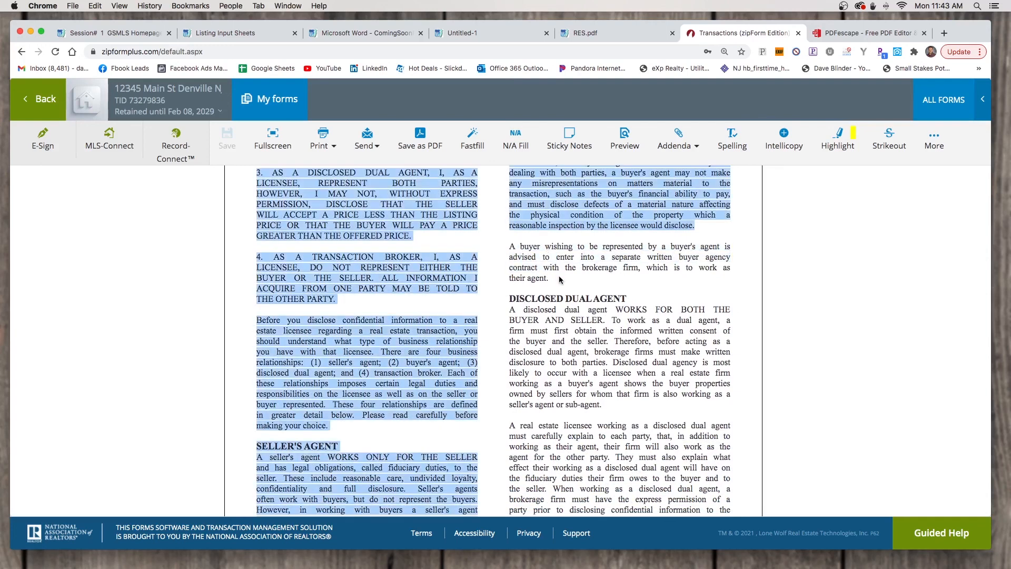
left_click(559, 279)
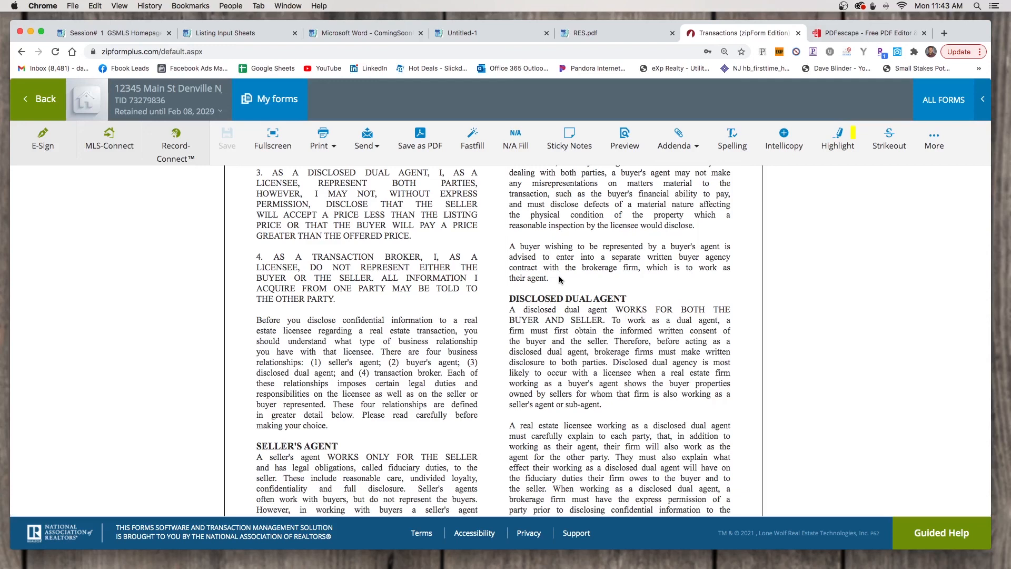
scroll(559, 279, "down", 15)
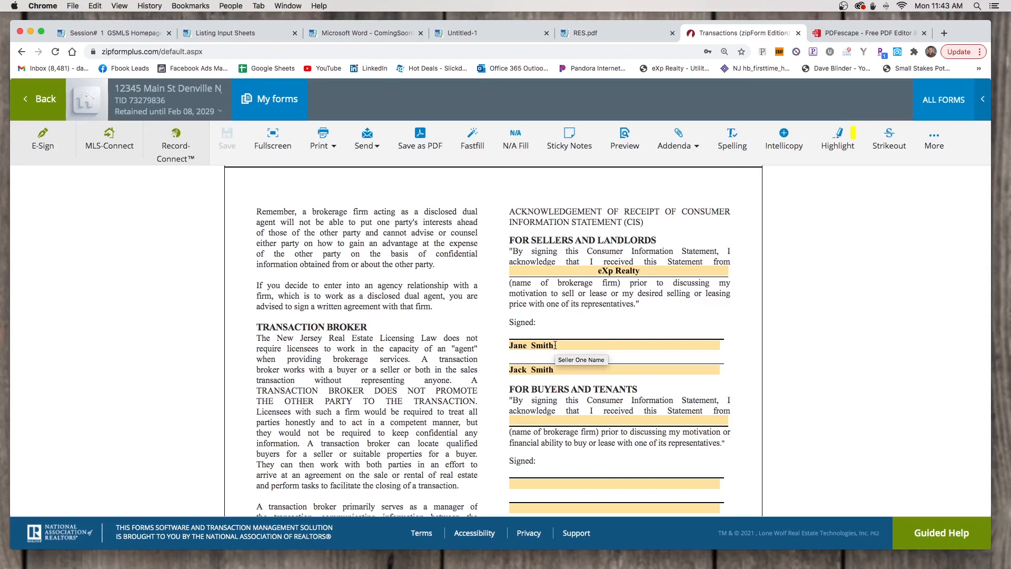
scroll(583, 392, "down", 3)
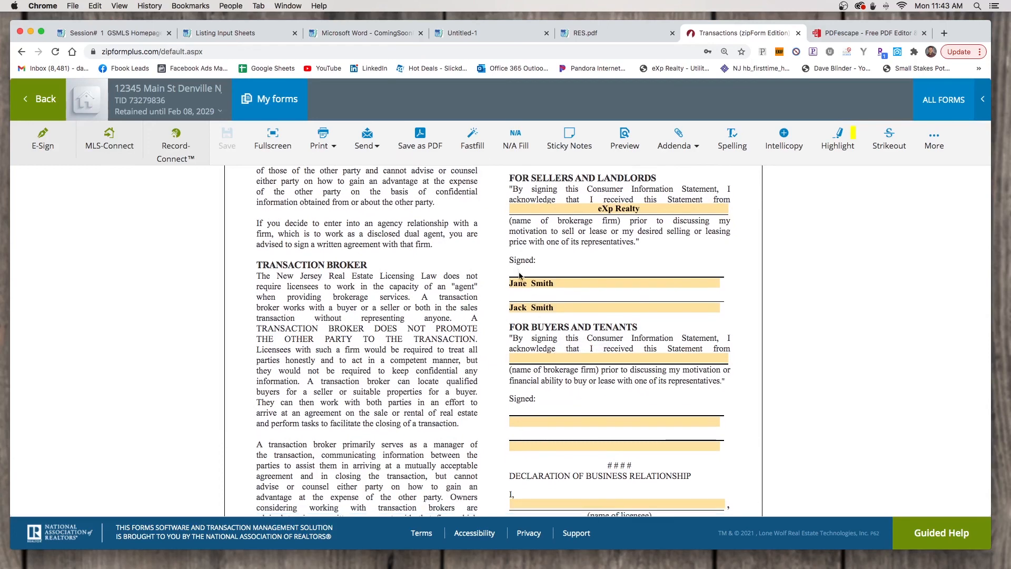
scroll(534, 290, "down", 6)
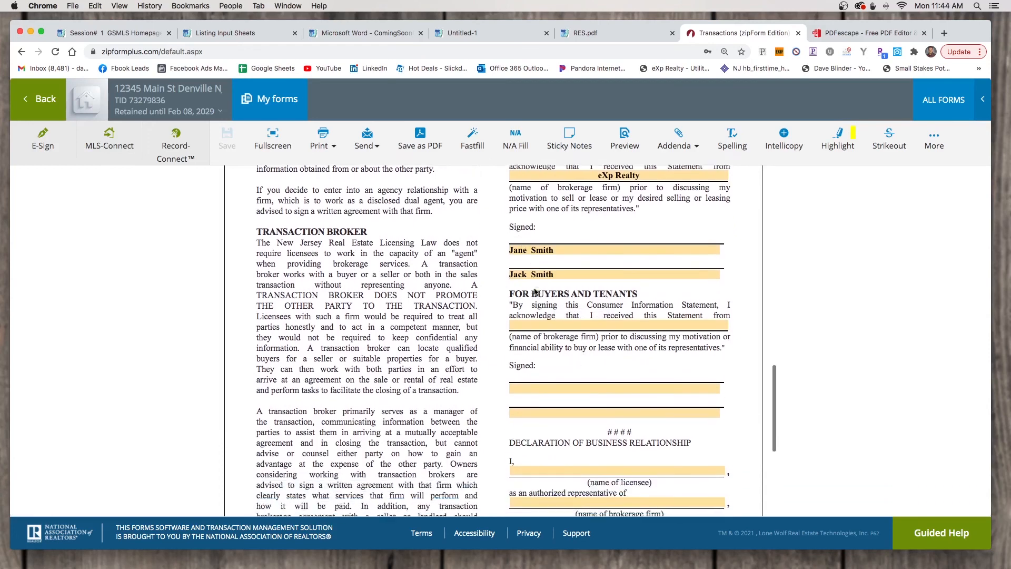
scroll(534, 289, "down", 7)
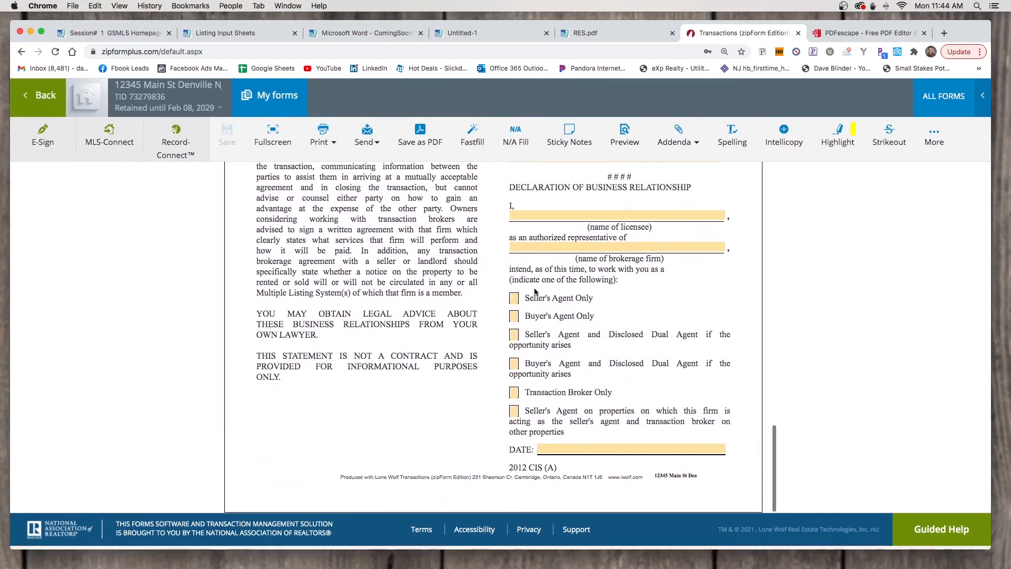
scroll(534, 290, "up", 10)
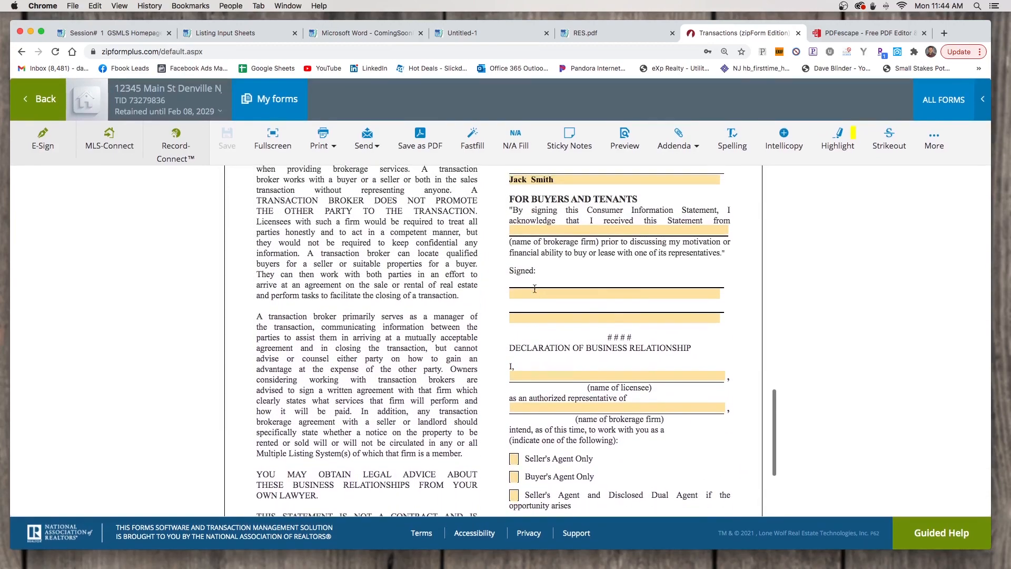
scroll(535, 289, "up", 4)
Fill the declaration's licensee name with the listing agent, save, and start typing eXp Realty as brokerage
scroll(553, 340, "down", 7)
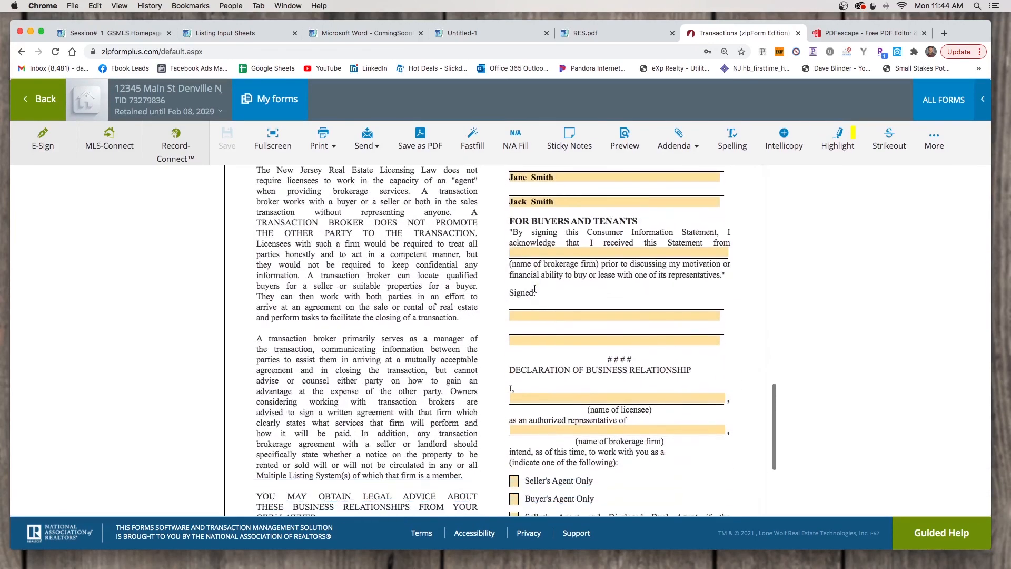
left_click(570, 399)
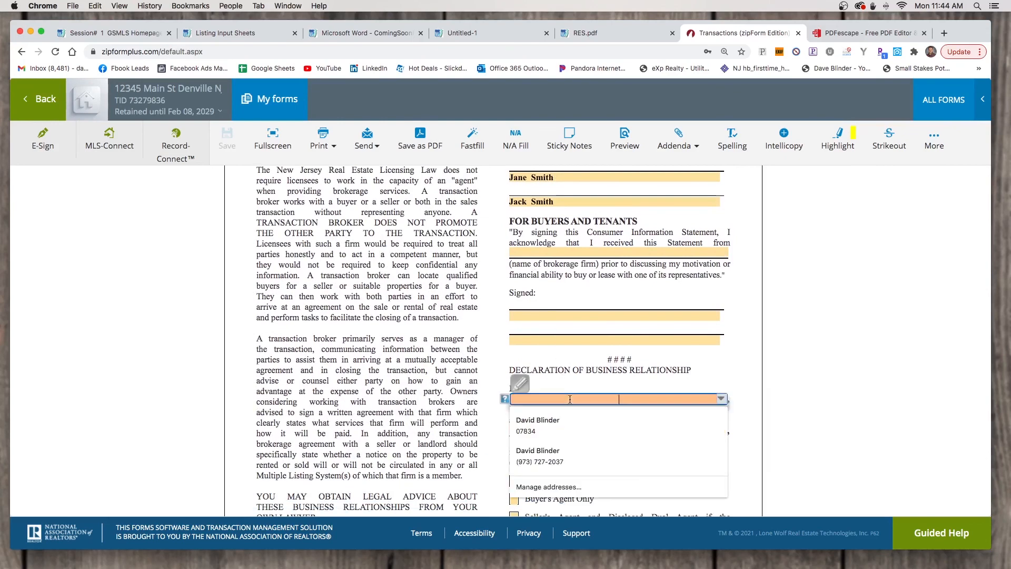
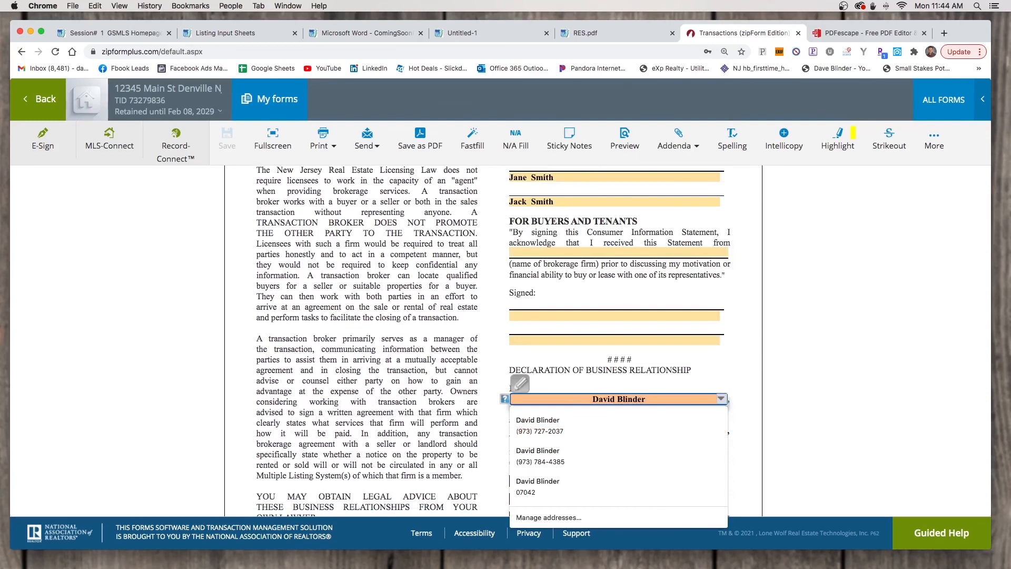
left_click(487, 409)
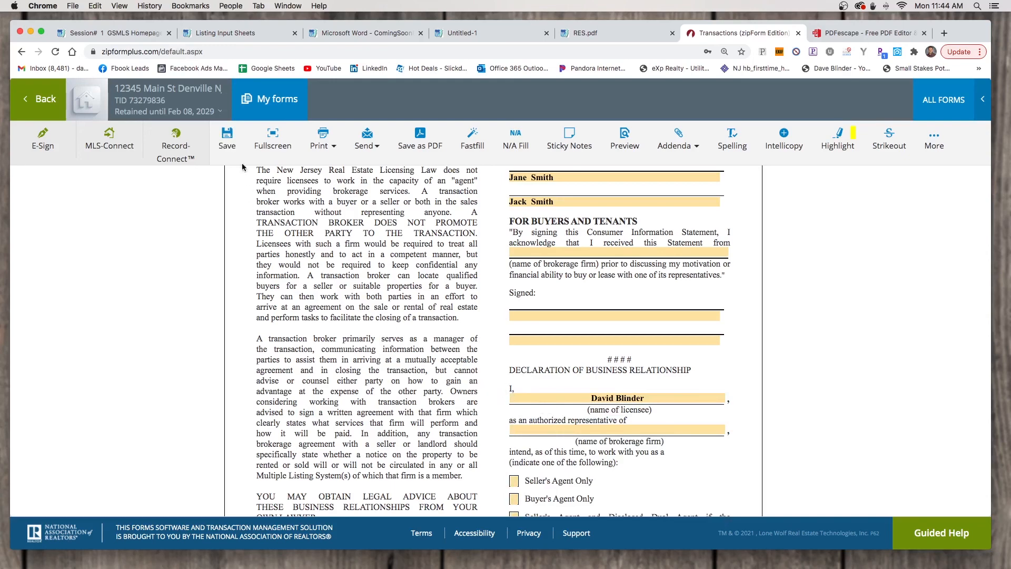
left_click(228, 140)
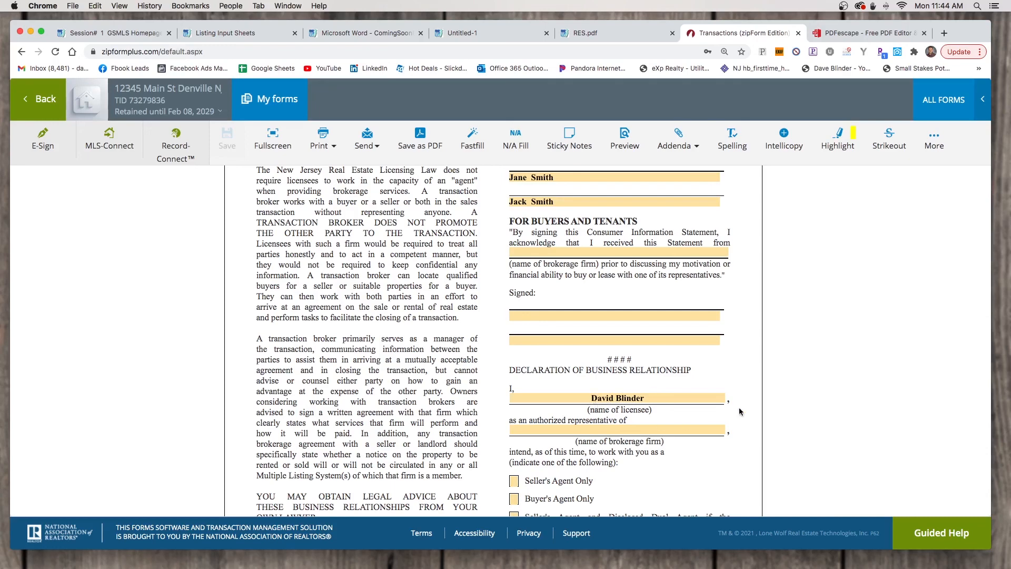
left_click(578, 431)
type("e")
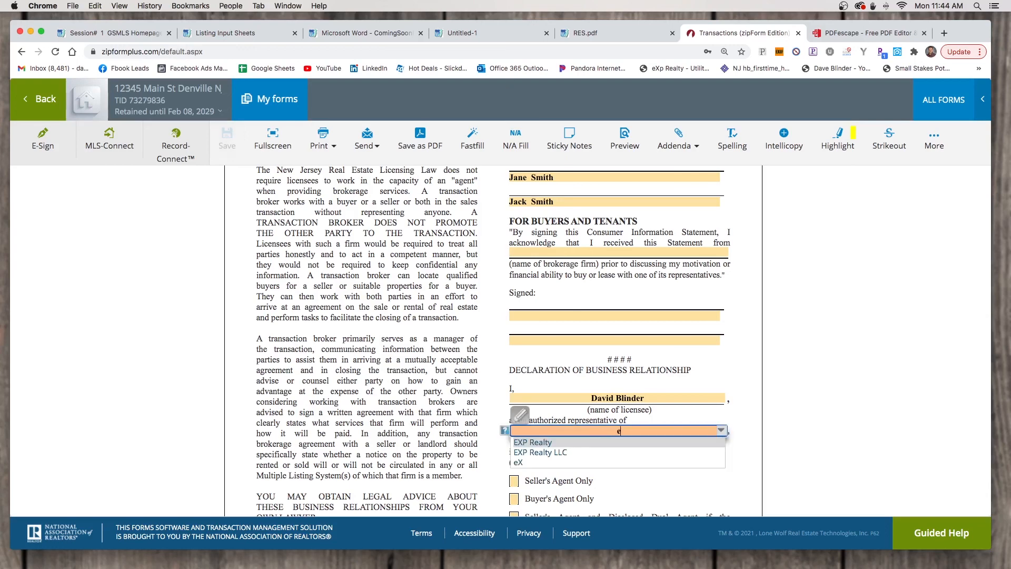
type("Xp Realty")
Choose eXp Realty as brokerage firm and check Seller's Agent and Disclosed Dual Agent
left_click(443, 398)
scroll(443, 398, "down", 5)
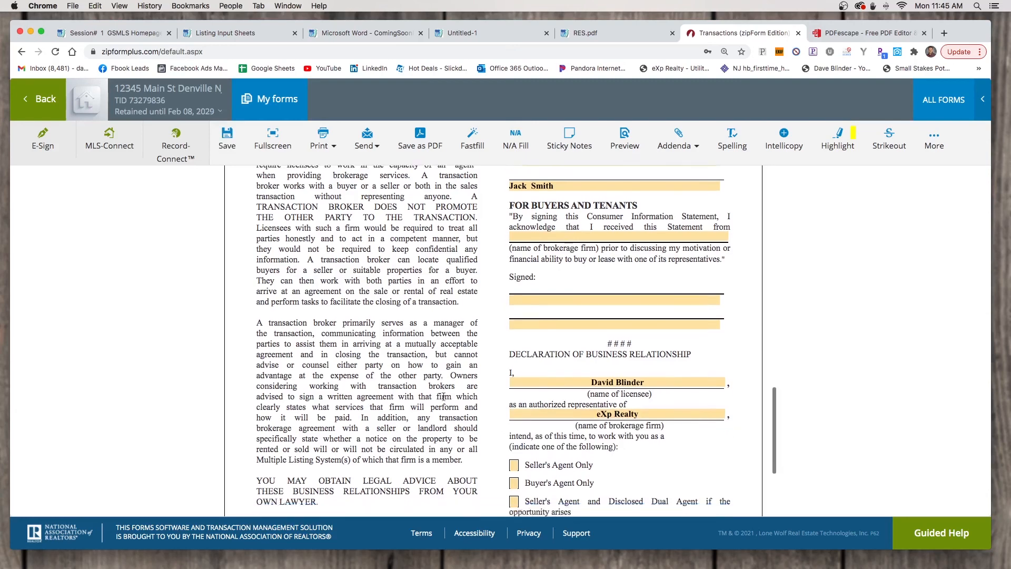
scroll(443, 399, "down", 2)
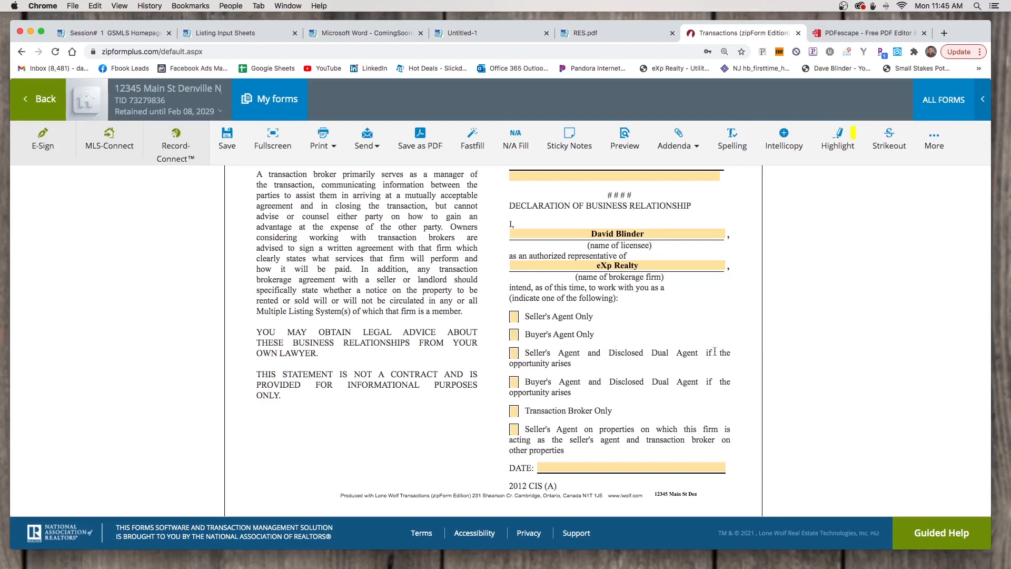
left_click(515, 353)
left_click(445, 359)
Date the statement February 8, 2021 and save the form
left_click(565, 470)
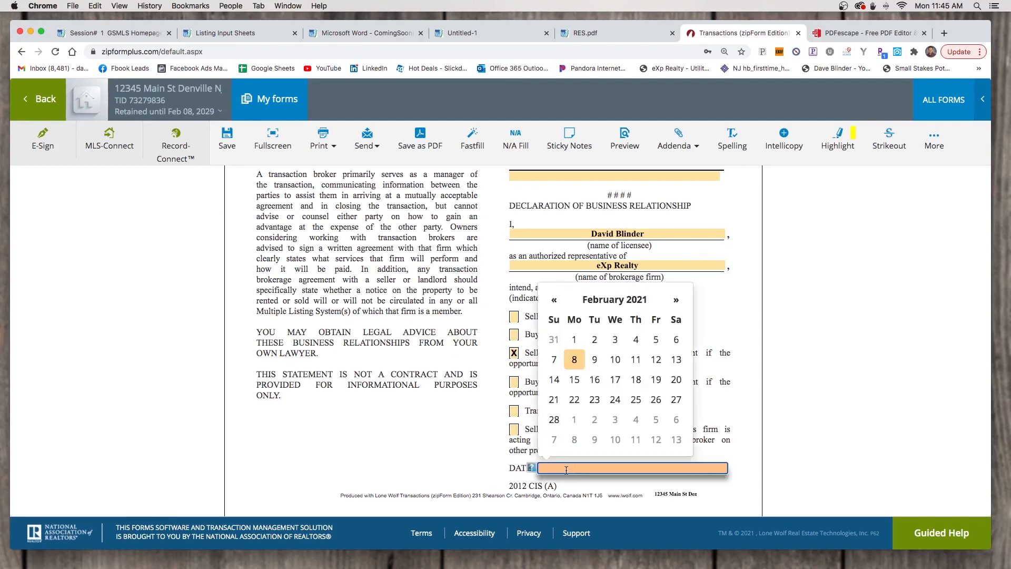
left_click(575, 362)
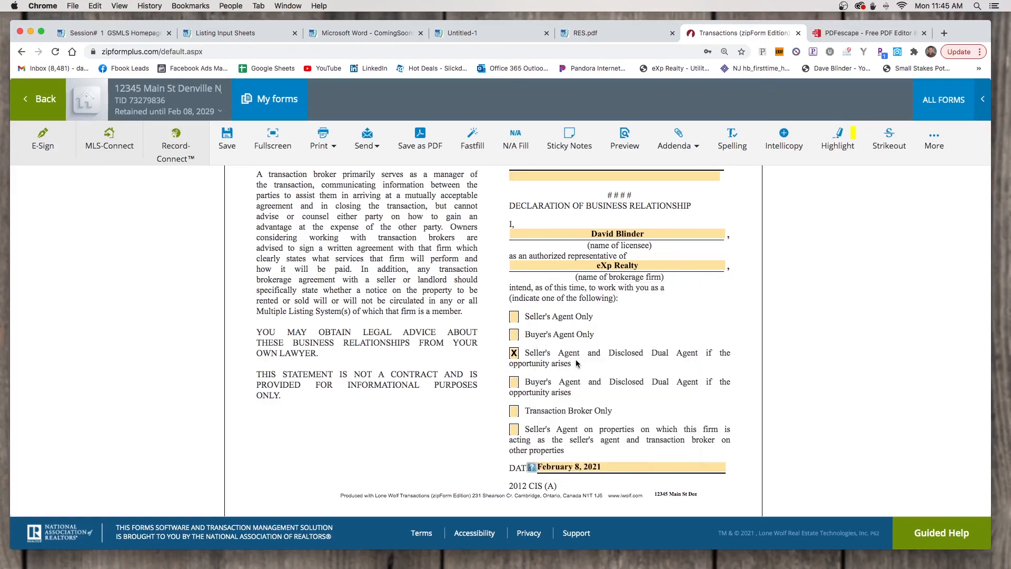
scroll(441, 375, "up", 10)
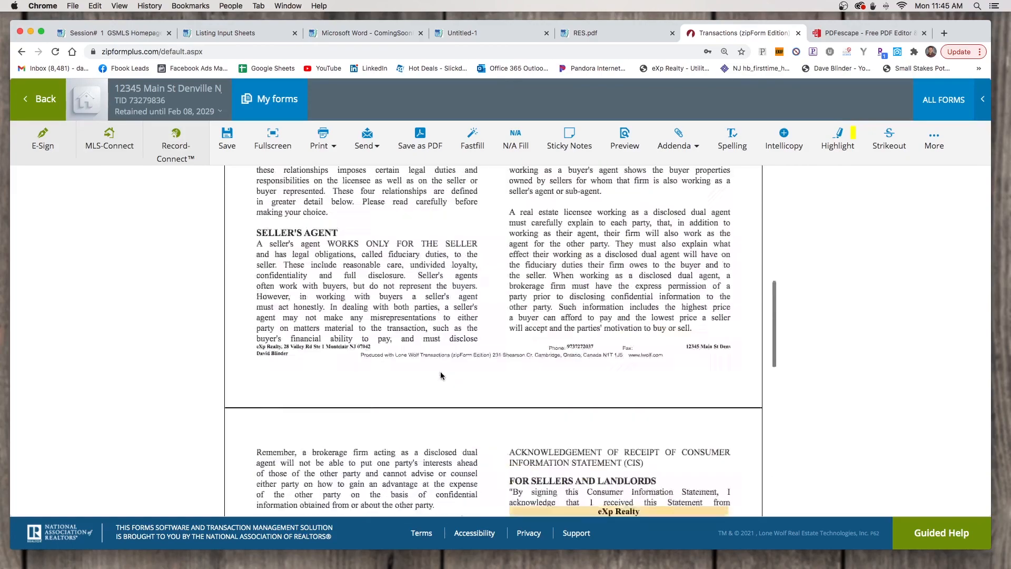
scroll(440, 375, "up", 10)
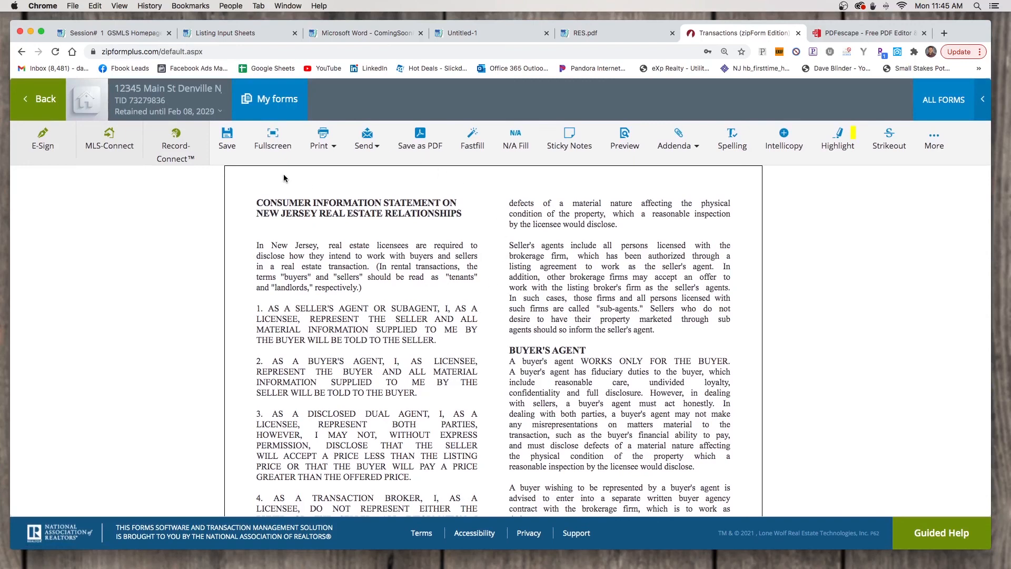
left_click(235, 140)
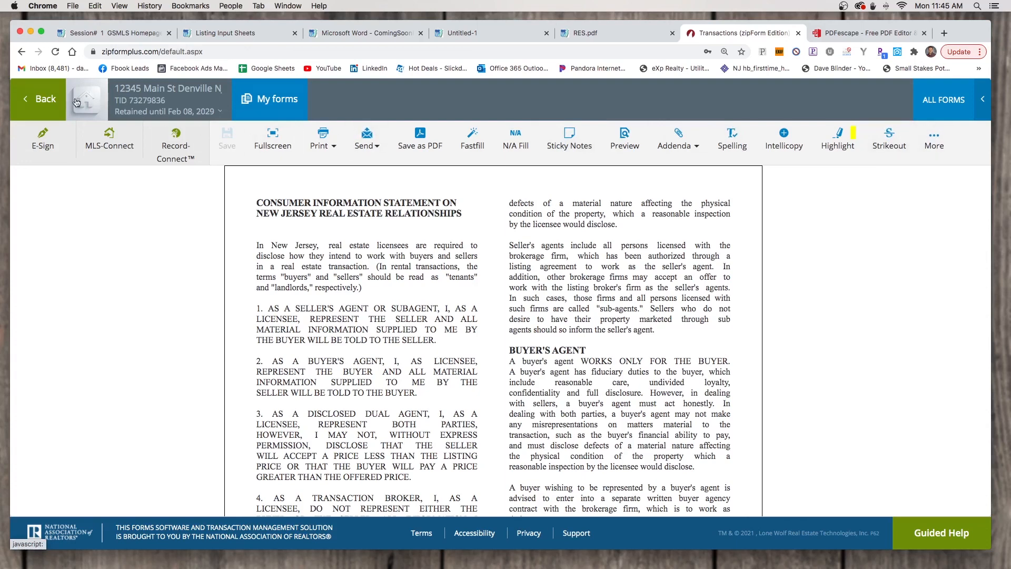
Return to the document list and go to the transaction's E-Sign page
left_click(50, 108)
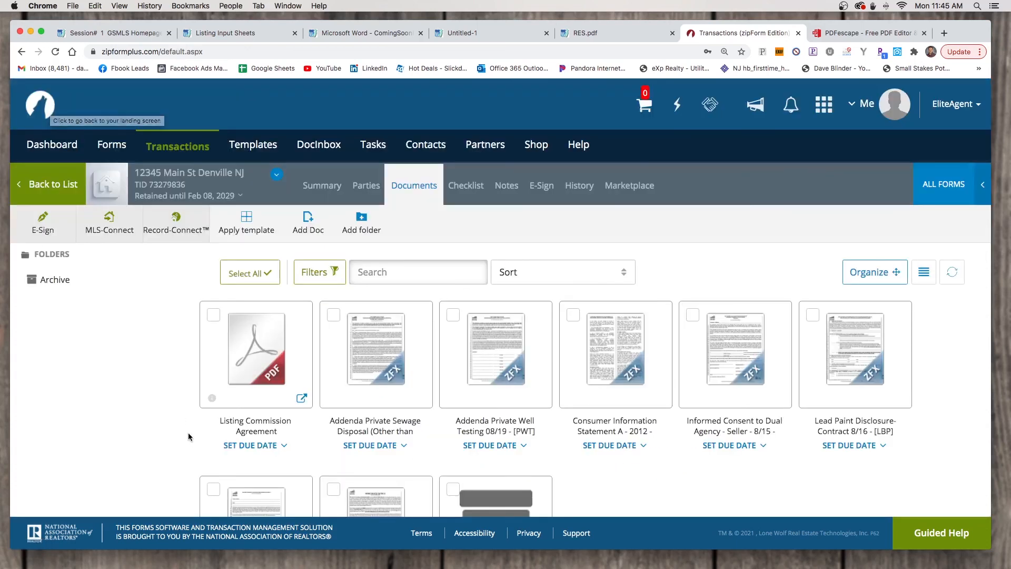
scroll(168, 424, "down", 2)
scroll(167, 424, "down", 2)
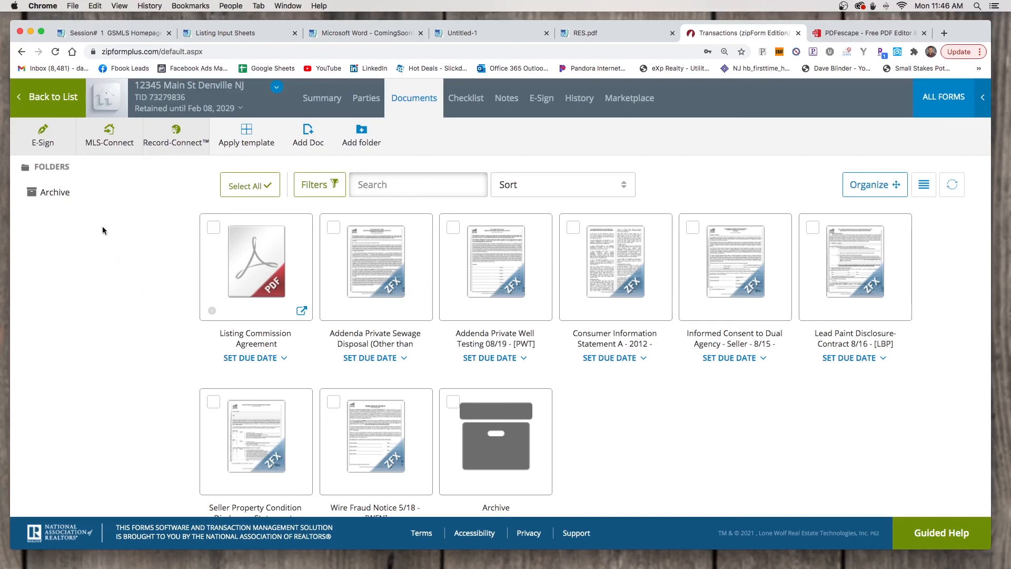
left_click(47, 132)
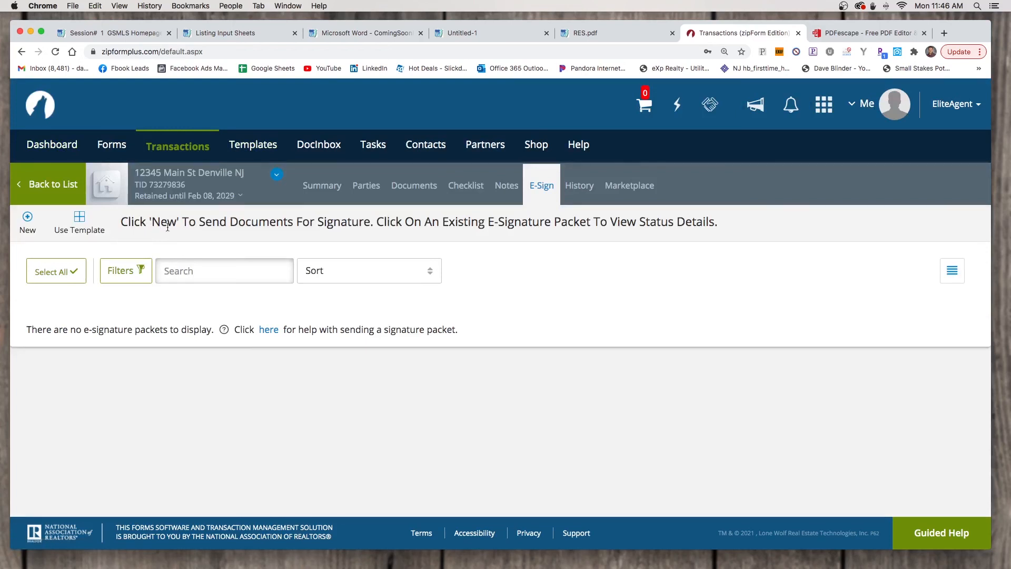
Create a new signature packet that includes every transaction document, from Listing Commission Agreement to Wire Fraud Notice
left_click(28, 227)
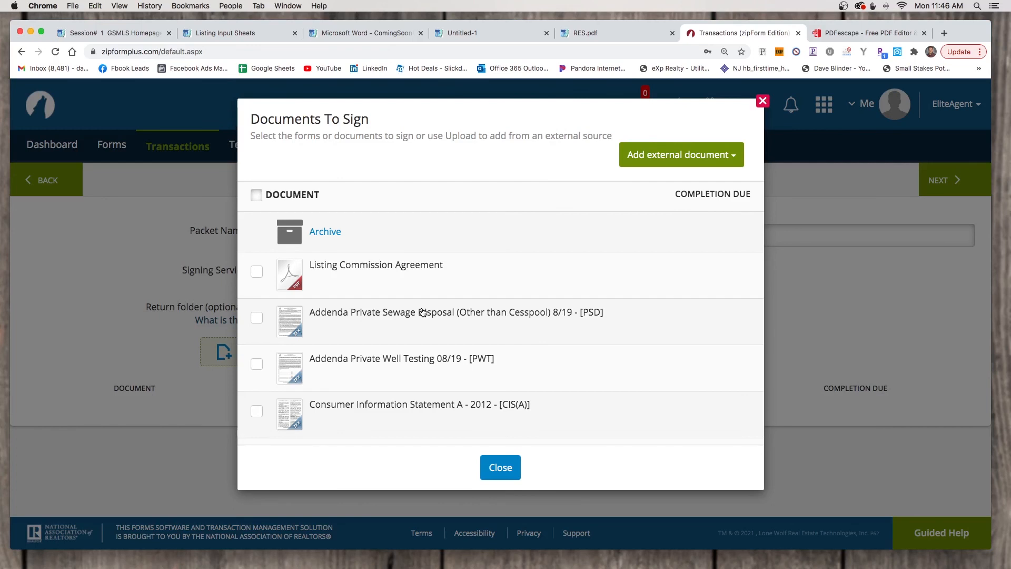
left_click(257, 199)
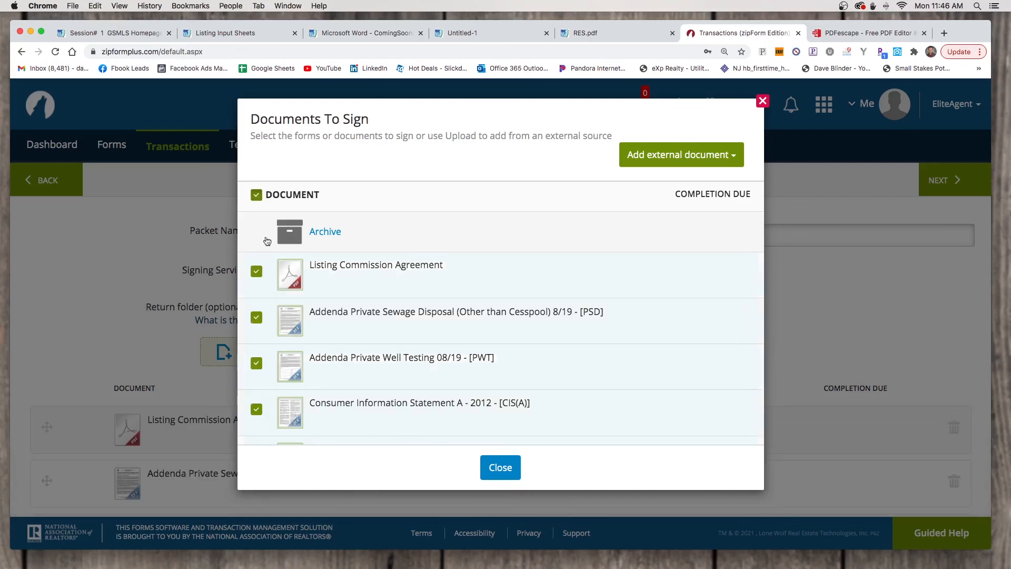
scroll(314, 339, "down", 5)
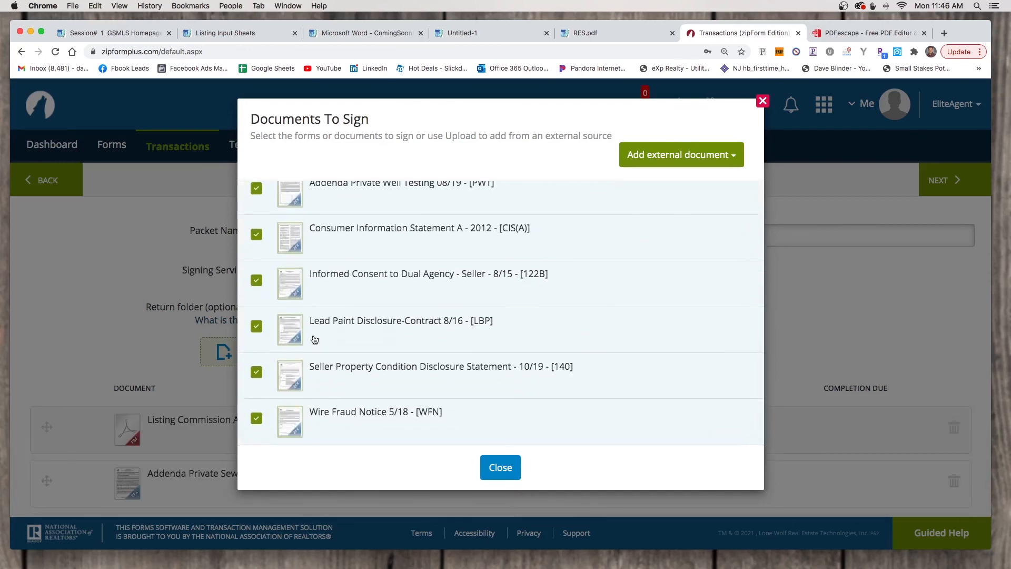
scroll(319, 299, "up", 5)
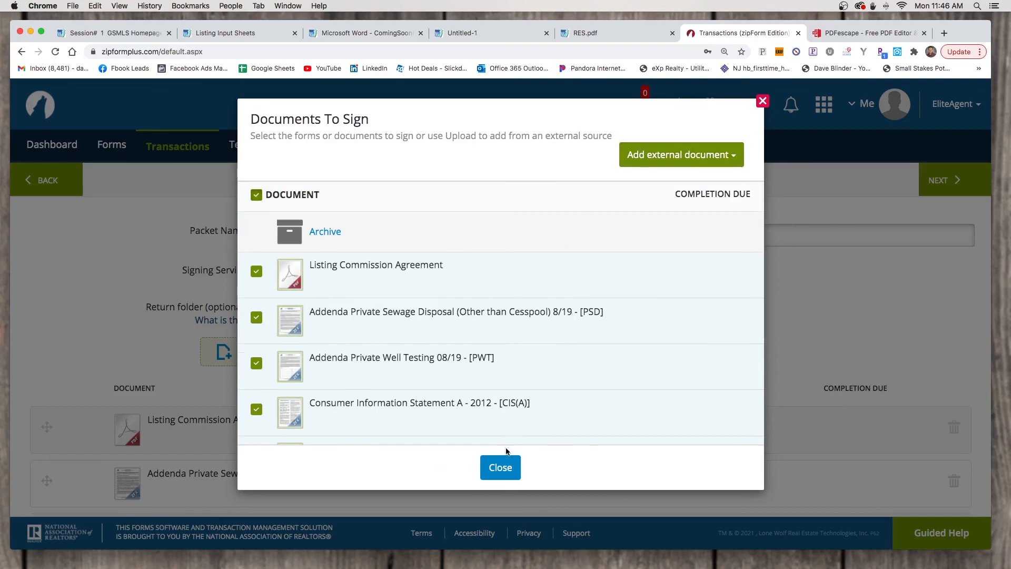
left_click(500, 468)
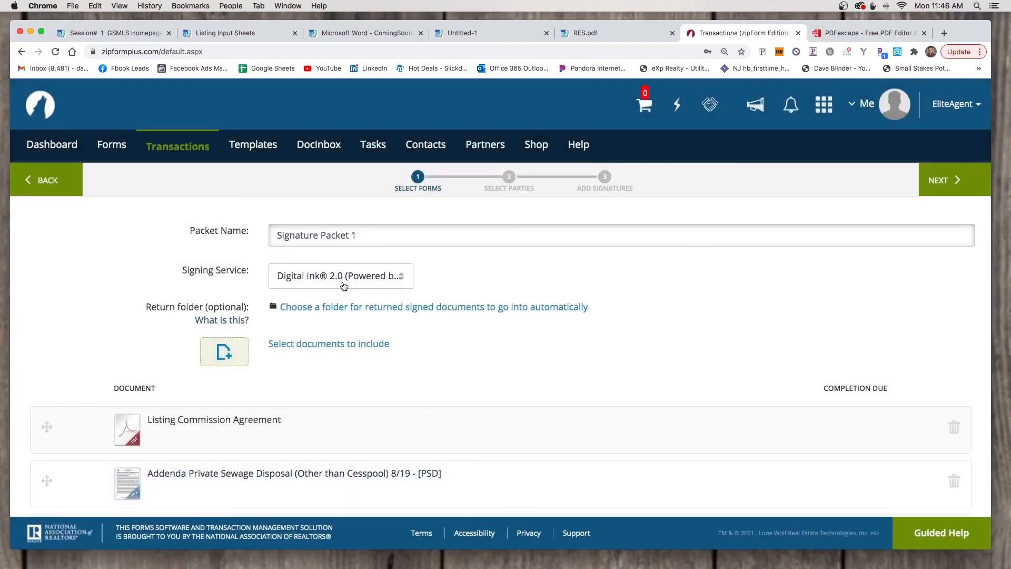
left_click(372, 242)
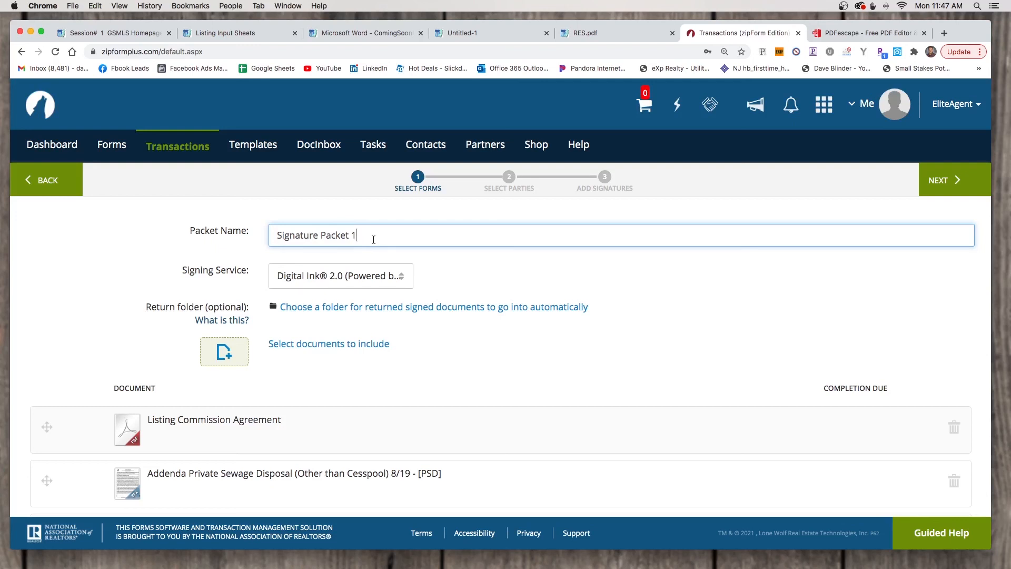
Rename the signature packet from 'Signature Packet 1' to 'Denville Listing Agreement'
triple_click(373, 239)
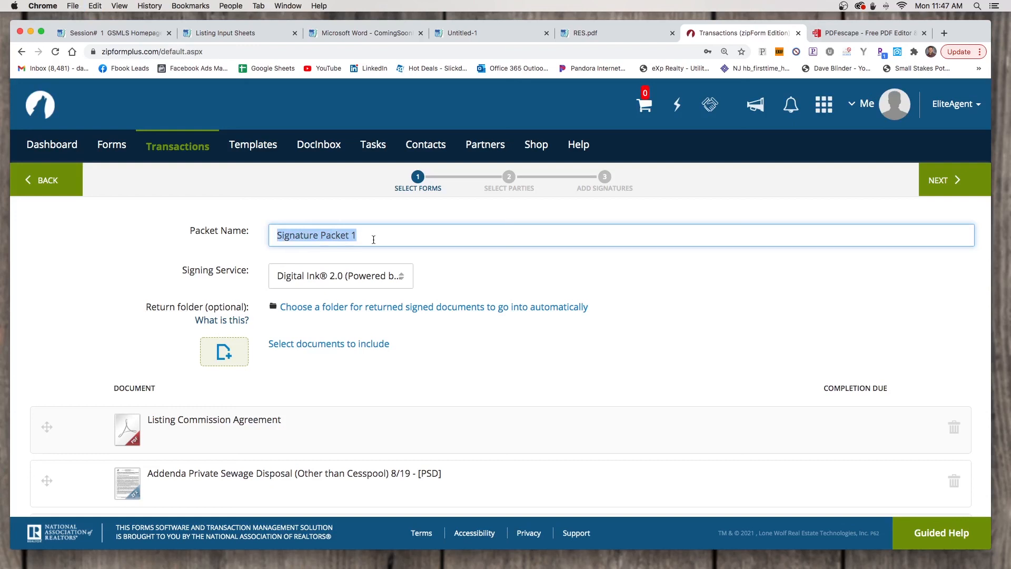
type("Denville Listi")
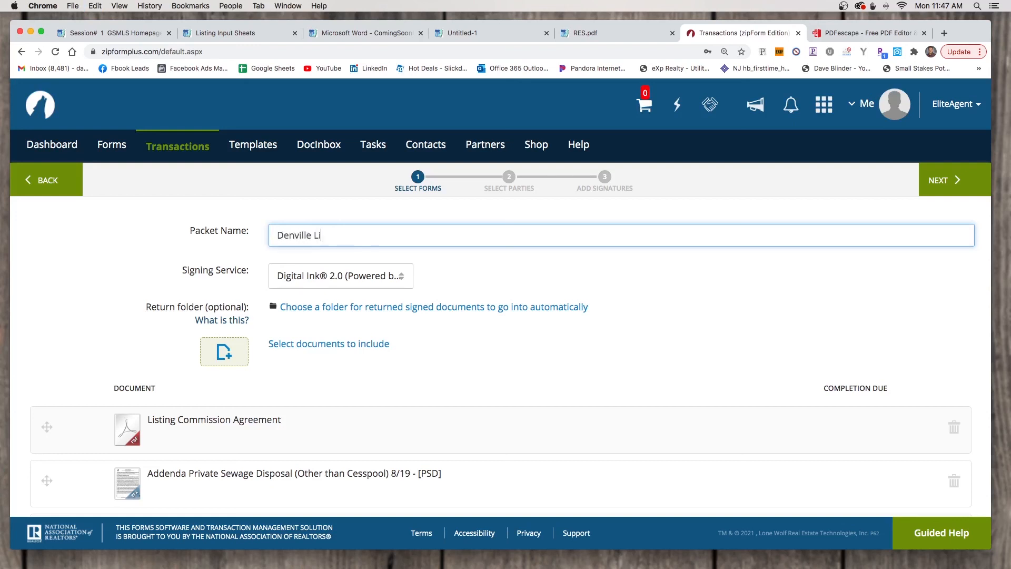
type("ng Agreement")
Advance the packet to the Select Parties step, then return to the Listing Input Sheets page
left_click(954, 180)
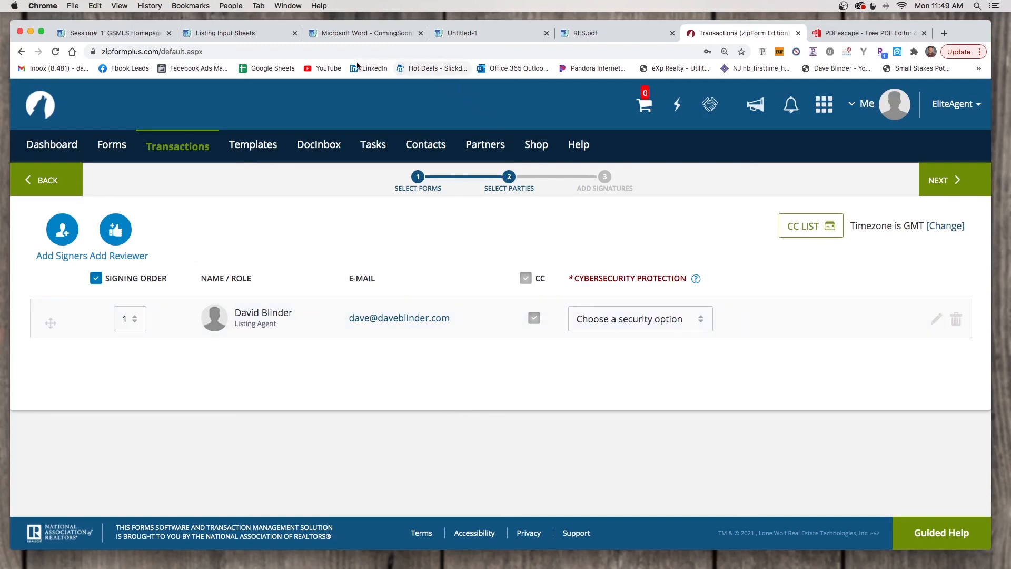
left_click(205, 33)
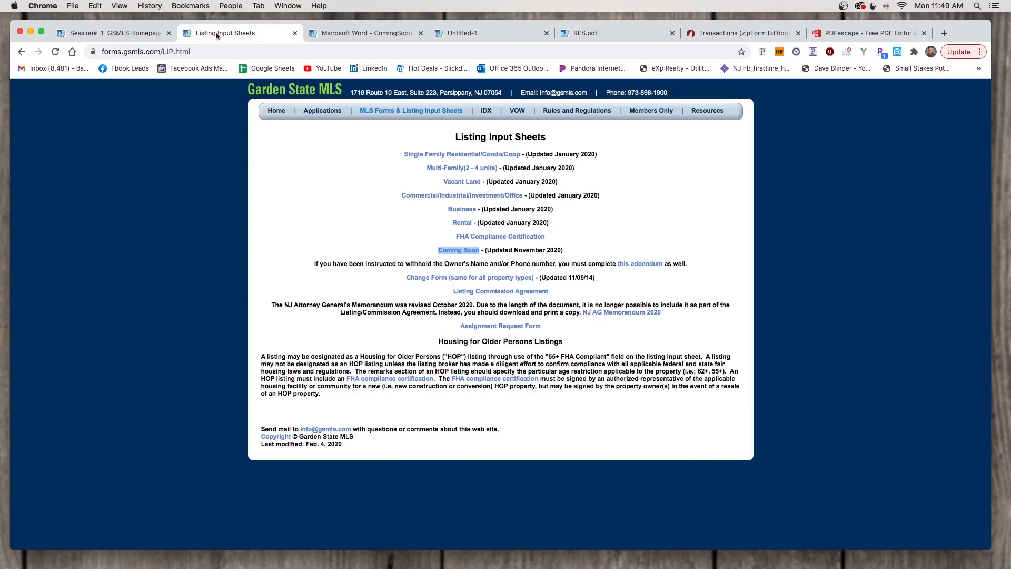
Move through the PDFescape and RES.pdf tabs to the blank Listing Commission Agreement PDF
left_click(846, 33)
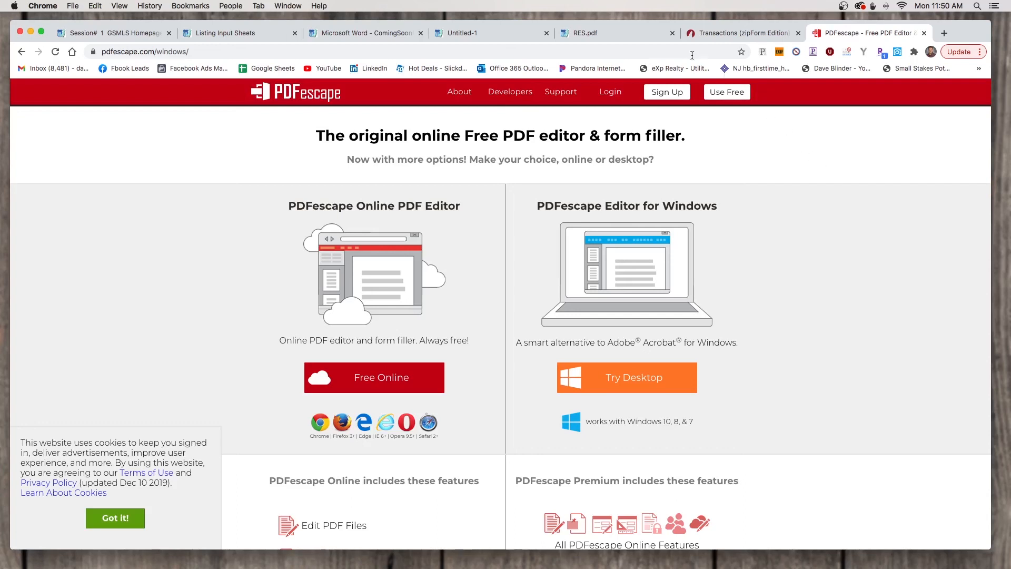
left_click(617, 34)
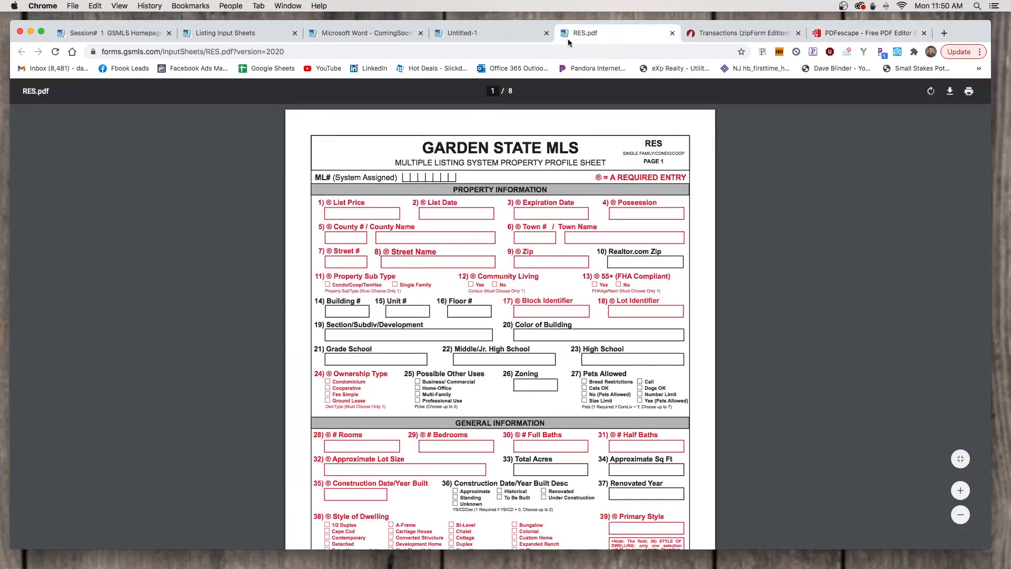
left_click(482, 33)
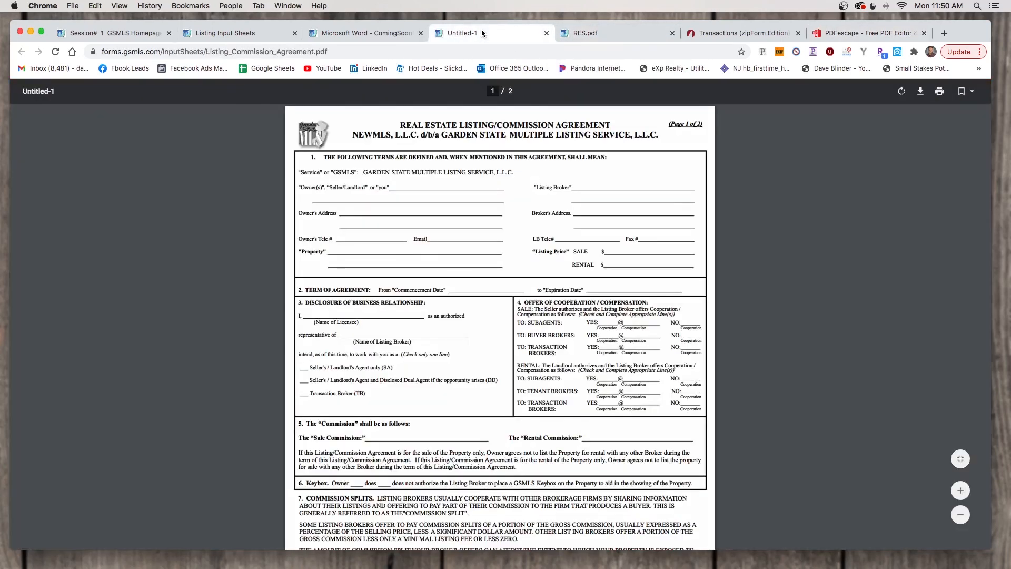